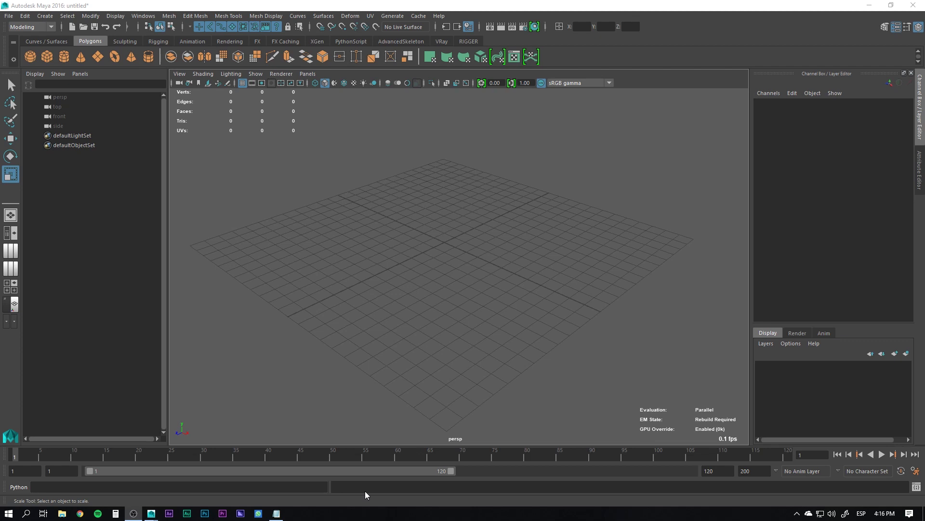
Step: Run cmds.polyCylinder() in Python and expand polyCylinder1 to show radius 1, height 2, 20 subdivisions
{"action": "left_click", "coordinate": [116, 15]}
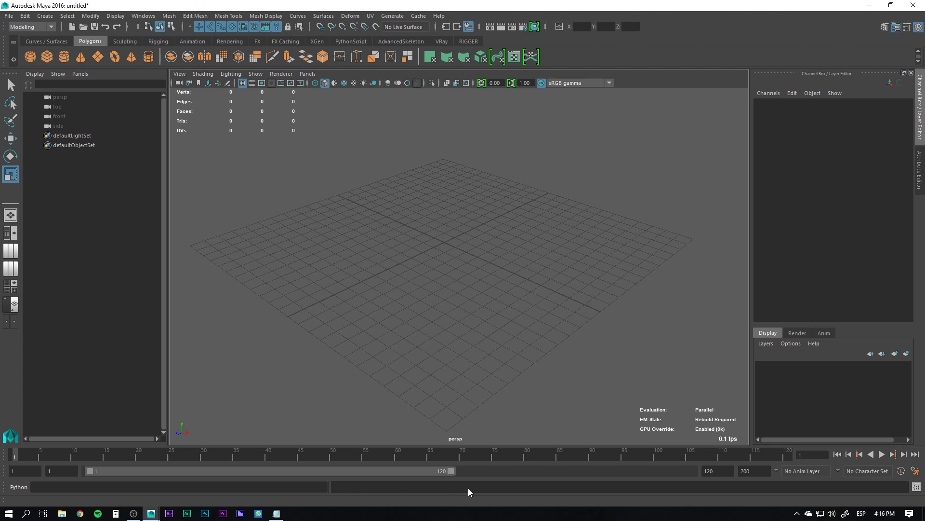
{"action": "left_click", "coordinate": [18, 487]}
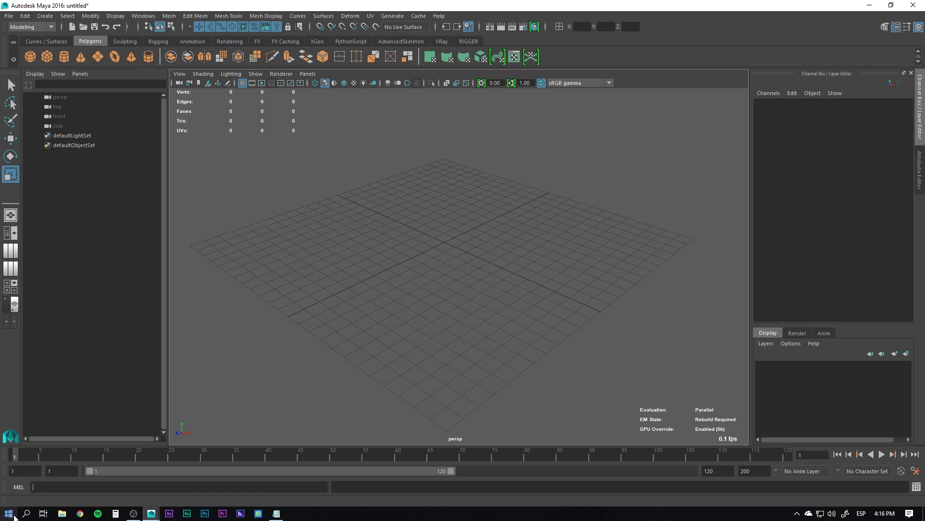
{"action": "left_click", "coordinate": [17, 487]}
{"action": "type", "text": "cm"}
{"action": "type", "text": "ds.polyCylinder("}
{"action": "key", "text": "Return"}
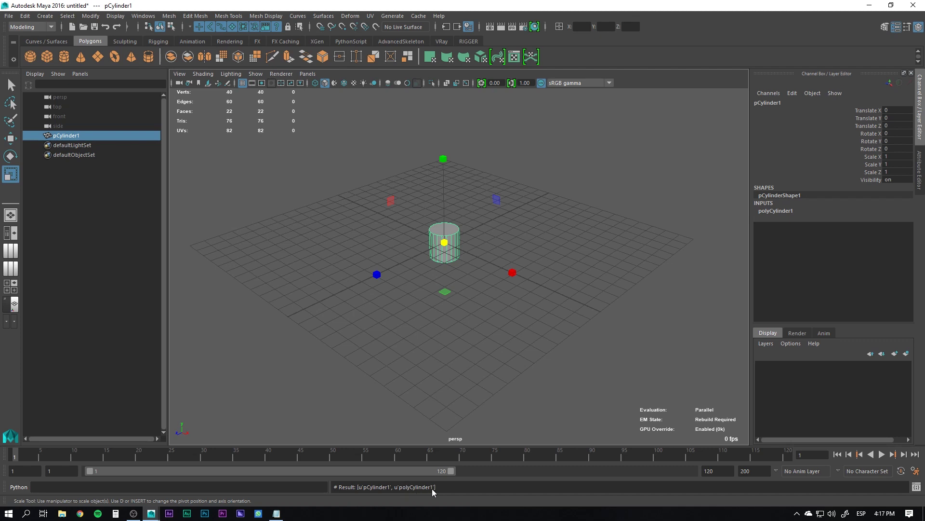
{"action": "left_click", "coordinate": [777, 210]}
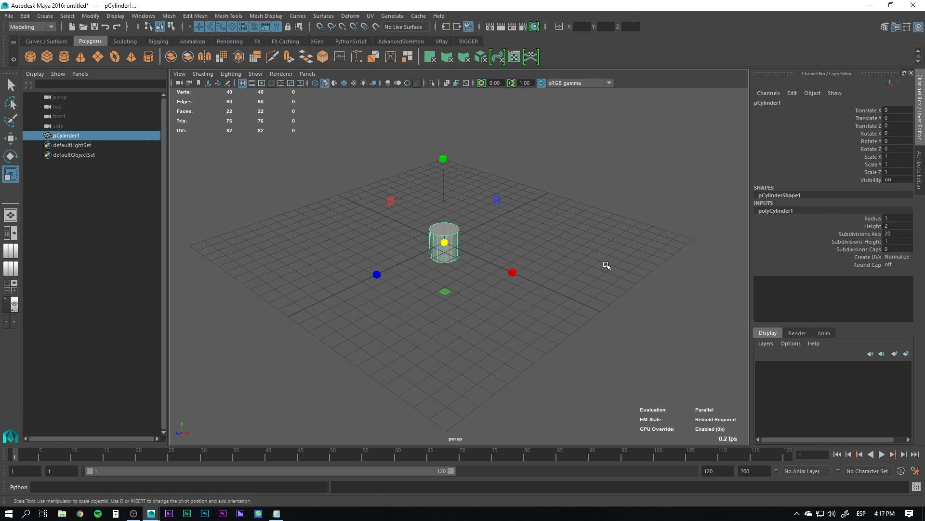
Step: Select the cylinder in the viewport and delete it
{"action": "left_click", "coordinate": [578, 256]}
{"action": "key", "text": "ctrl+z"}
{"action": "key", "text": "Delete"}
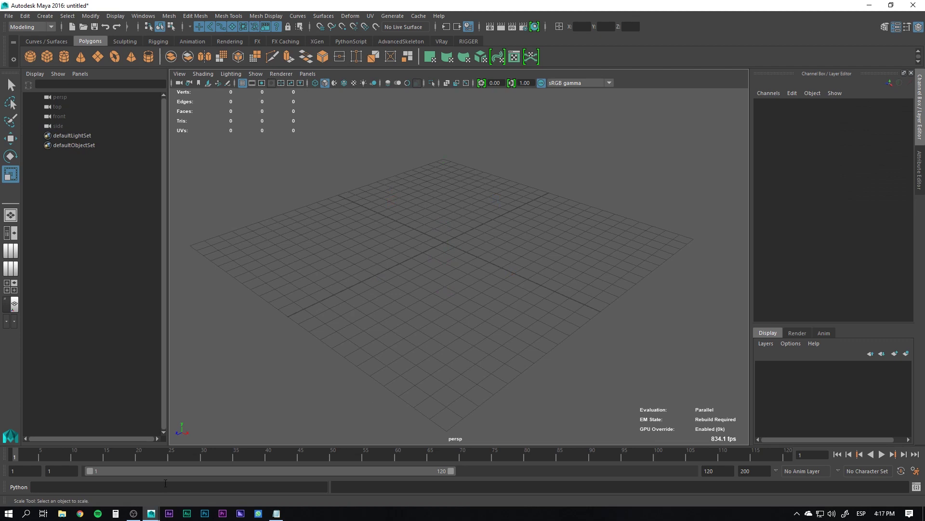
Step: Recall cmds.polyCylinder() in the command line, rerun it, then delete the new cylinder
{"action": "key", "text": "Up"}
{"action": "left_click", "coordinate": [81, 487]}
{"action": "left_click_drag", "start_coordinate": [87, 488], "coordinate": [30, 488]}
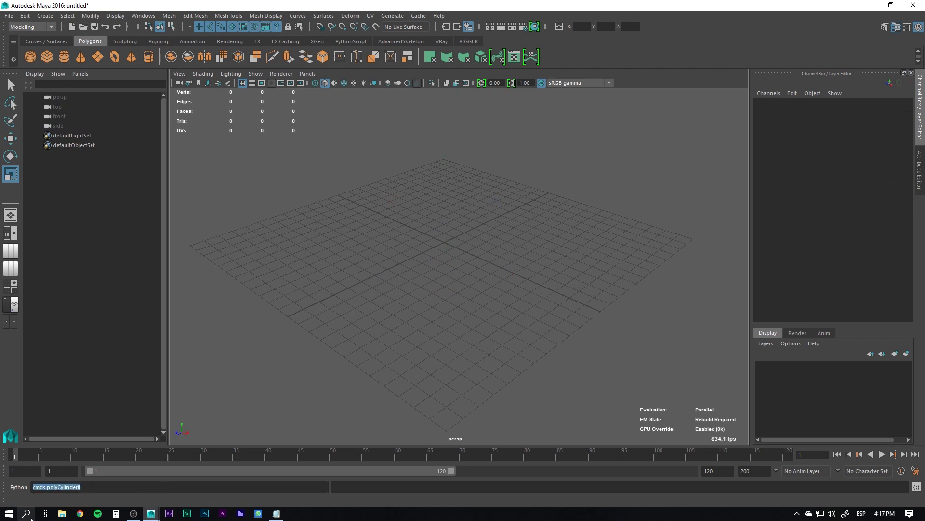
{"action": "left_click", "coordinate": [20, 488]}
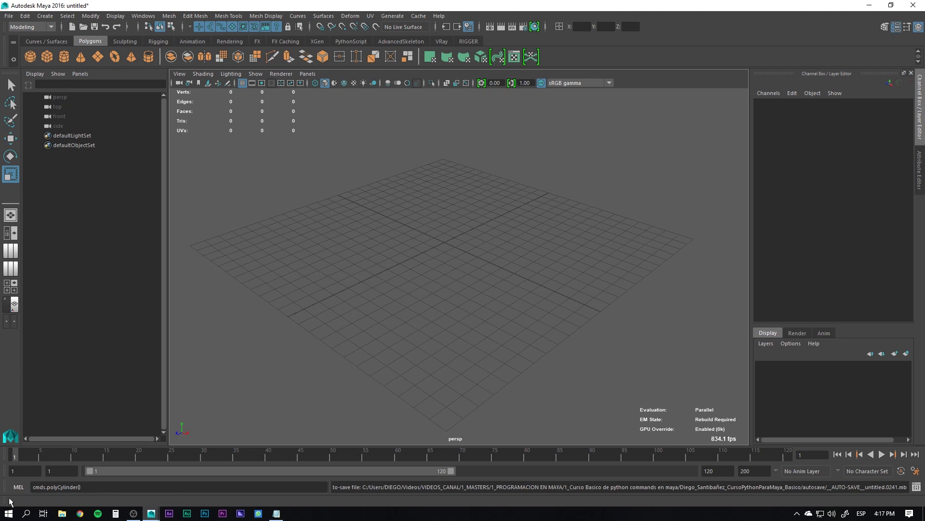
{"action": "left_click_drag", "start_coordinate": [32, 487], "coordinate": [81, 486]}
{"action": "left_click", "coordinate": [86, 488]}
{"action": "key", "text": "Return"}
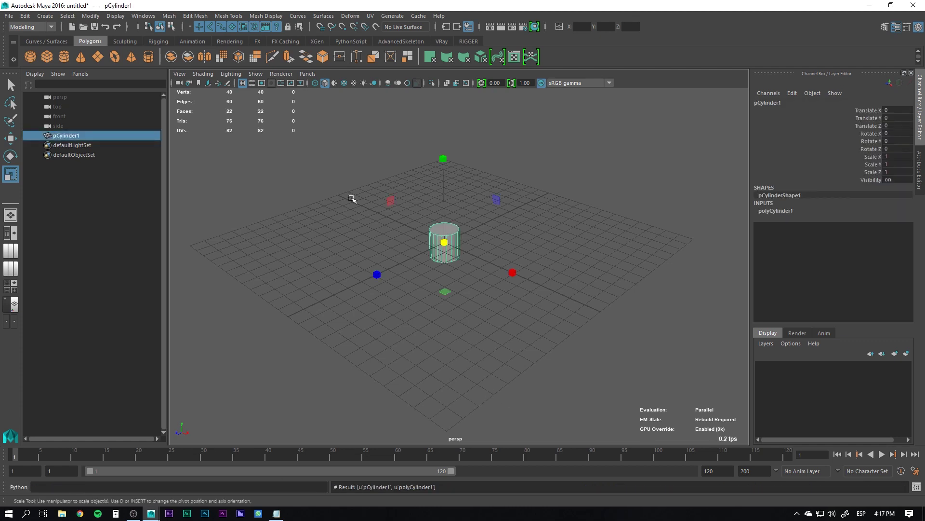
{"action": "key", "text": "Delete"}
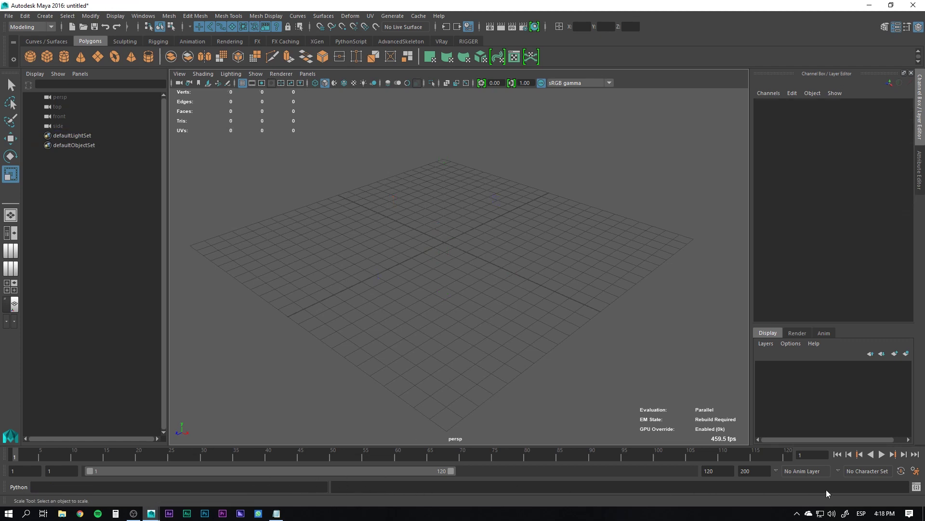
{"action": "left_click", "coordinate": [917, 488]}
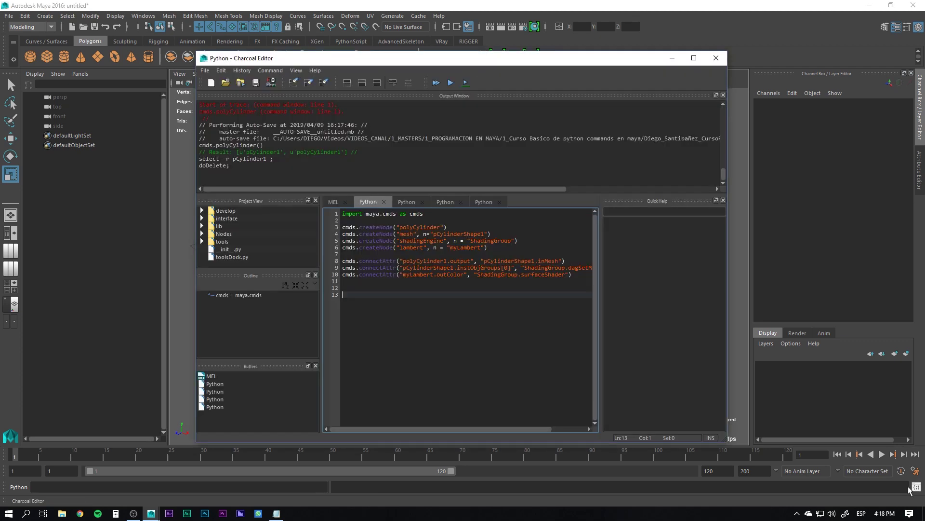
{"action": "left_click_drag", "start_coordinate": [444, 66], "coordinate": [455, 70]}
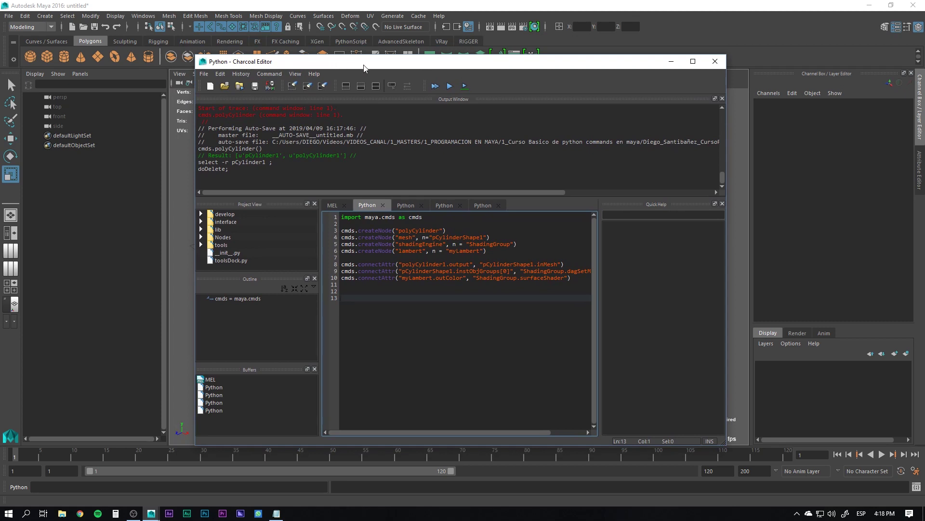
{"action": "left_click_drag", "start_coordinate": [364, 65], "coordinate": [362, 61]}
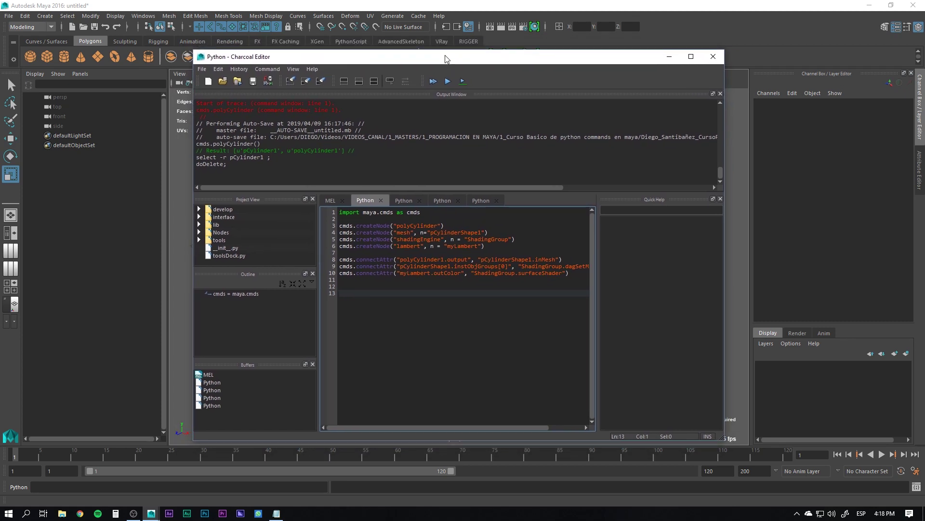
{"action": "left_click_drag", "start_coordinate": [445, 59], "coordinate": [446, 60]}
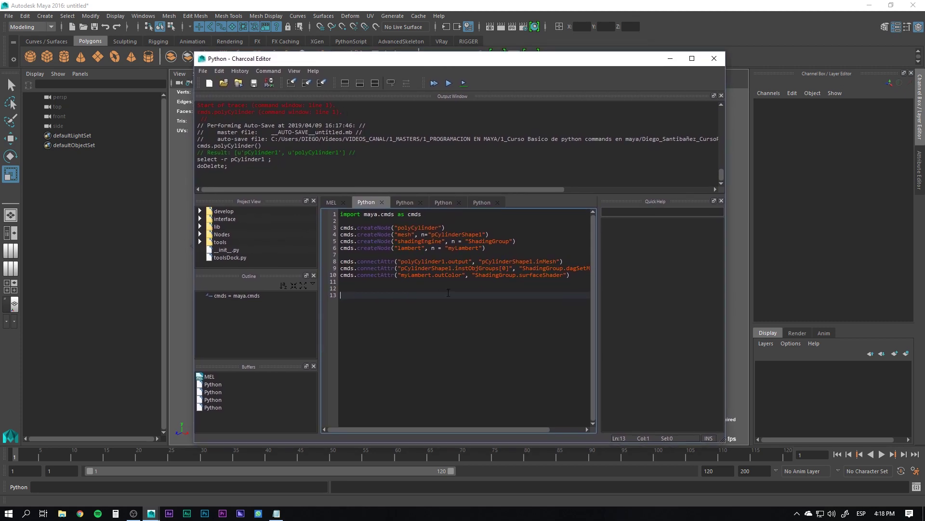
Step: Close the Charcoal Editor, open the Script Editor, reposition it and enlarge its history pane
{"action": "left_click", "coordinate": [715, 59]}
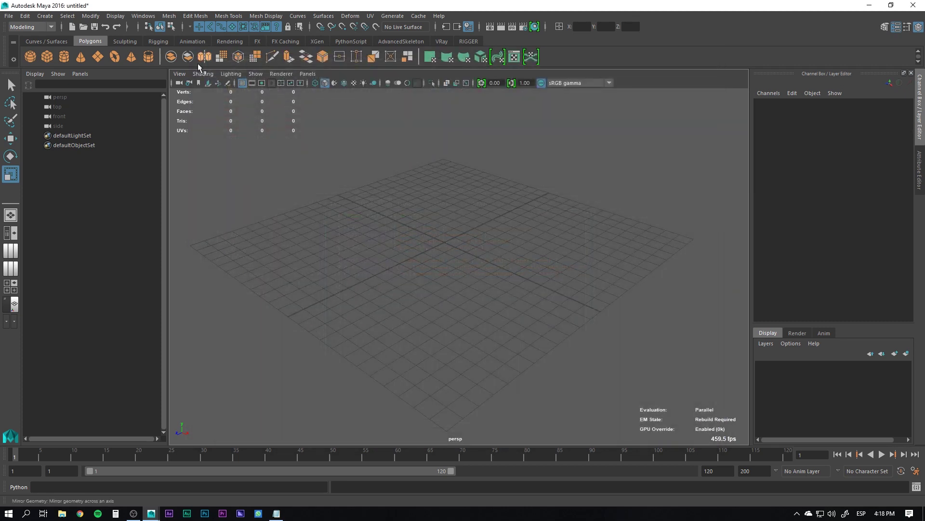
{"action": "left_click", "coordinate": [137, 19]}
{"action": "mouse_move", "coordinate": [165, 50]}
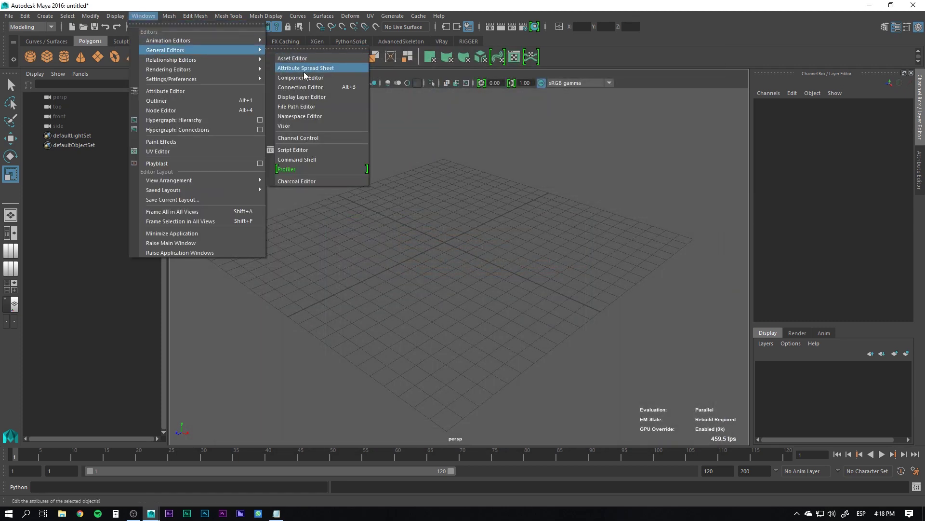
{"action": "left_click", "coordinate": [300, 153]}
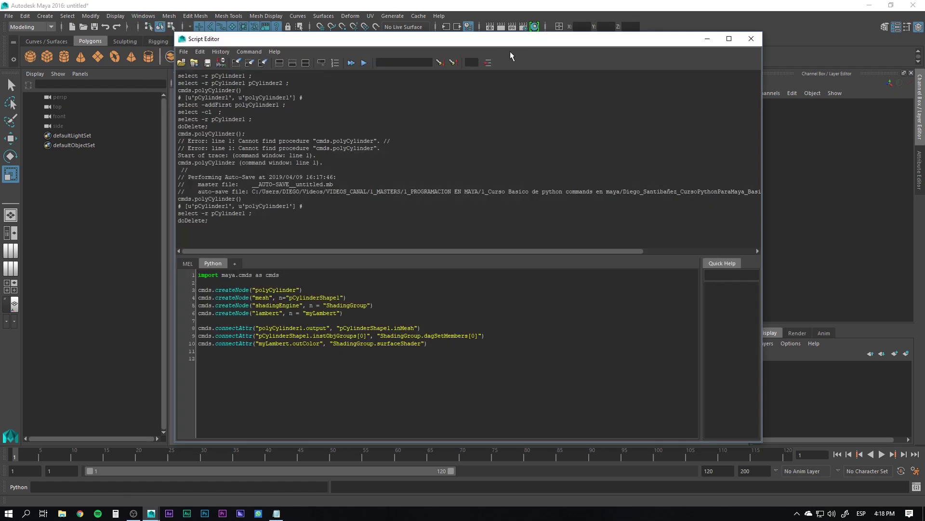
{"action": "left_click_drag", "start_coordinate": [495, 38], "coordinate": [491, 46]}
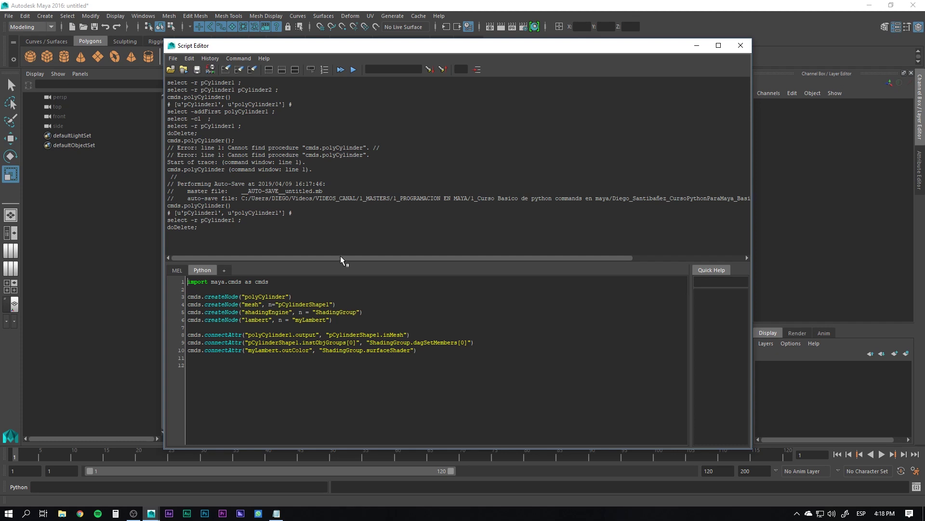
{"action": "left_click_drag", "start_coordinate": [341, 260], "coordinate": [328, 360]}
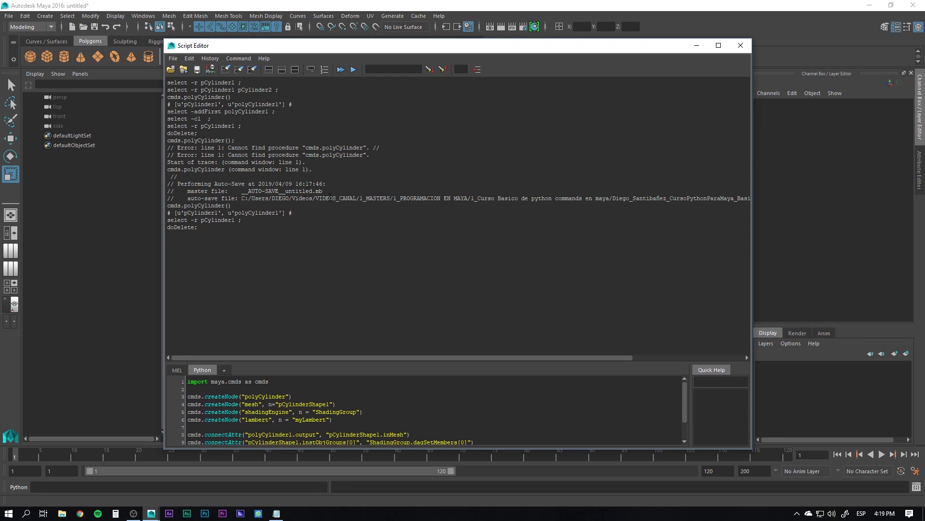
Step: Move the Script Editor splitter so the history and all twelve Python lines are both visible
{"action": "left_click_drag", "start_coordinate": [168, 82], "coordinate": [263, 241]}
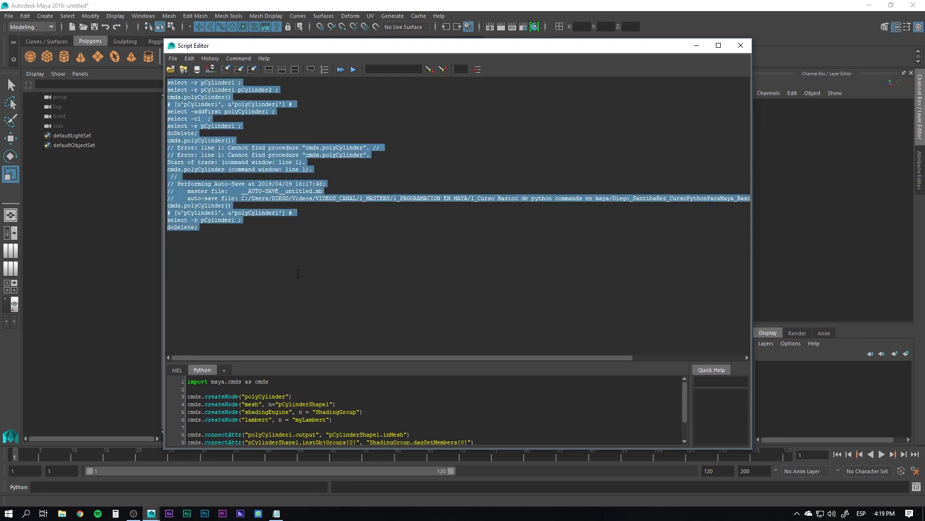
{"action": "left_click", "coordinate": [263, 292]}
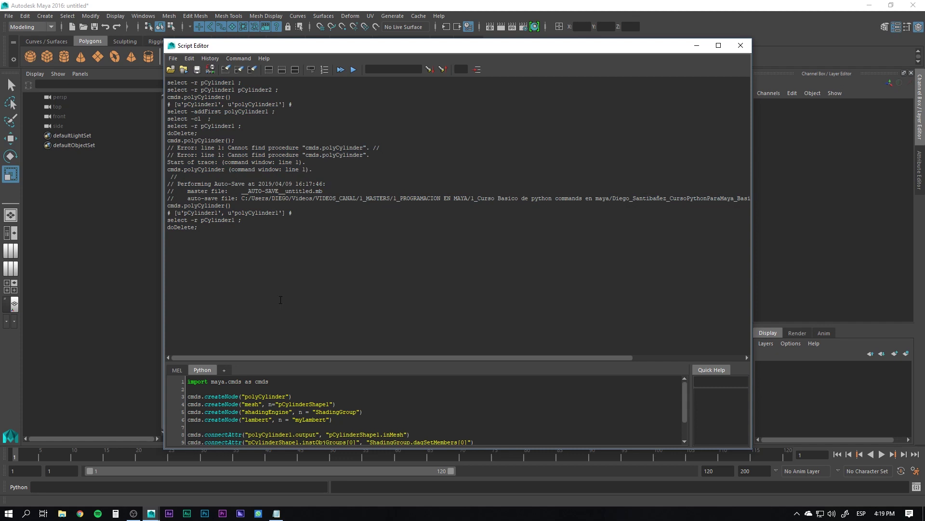
{"action": "left_click_drag", "start_coordinate": [329, 312], "coordinate": [329, 220]}
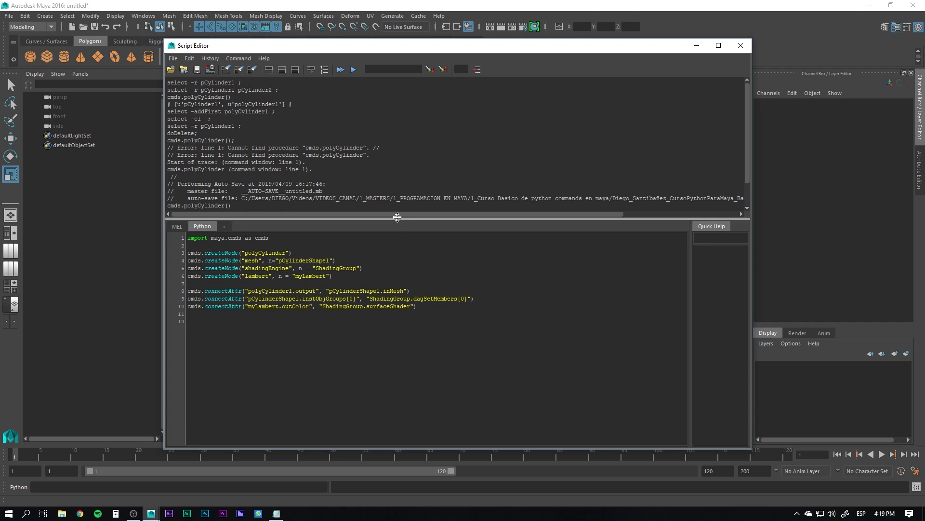
{"action": "left_click_drag", "start_coordinate": [397, 223], "coordinate": [398, 261]}
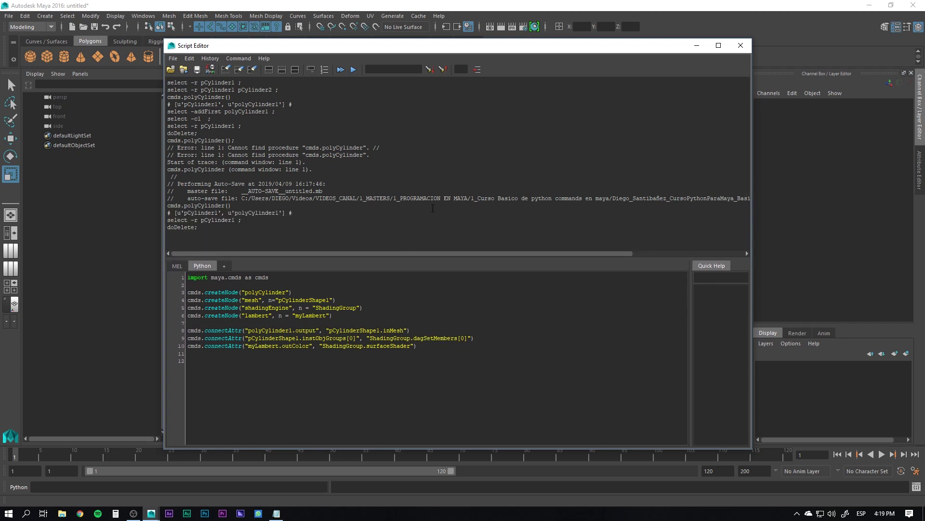
{"action": "left_click", "coordinate": [173, 58]}
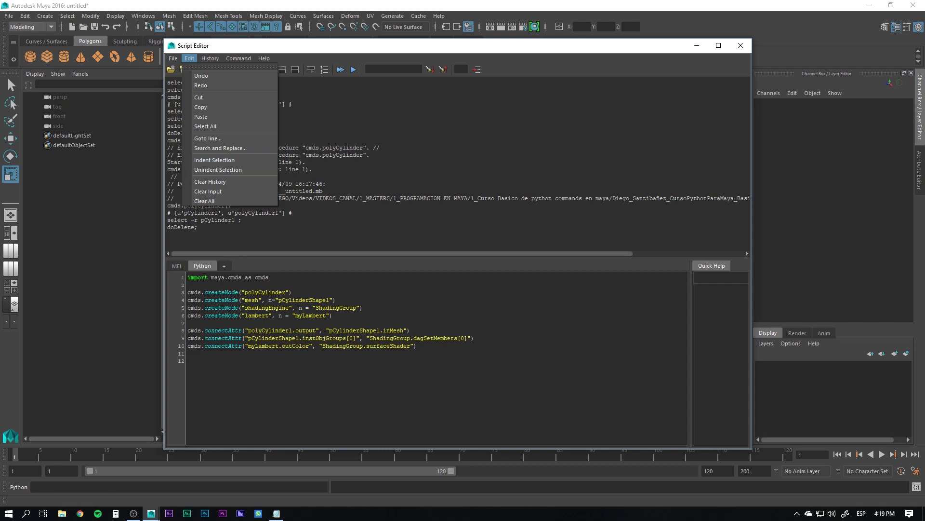
Step: Indent line 4's mesh createNode call, then remove the indentation so it sits flush left
{"action": "left_click_drag", "start_coordinate": [188, 300], "coordinate": [337, 300]}
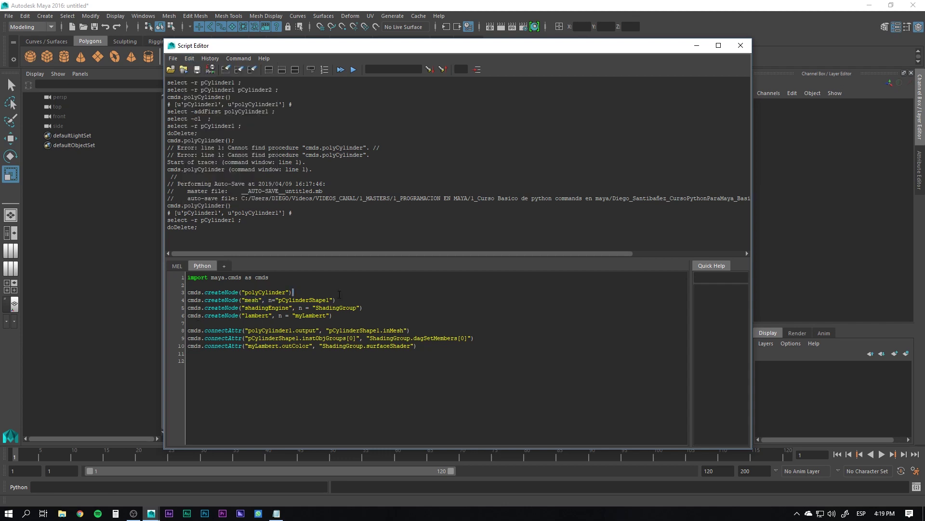
{"action": "left_click", "coordinate": [189, 58]}
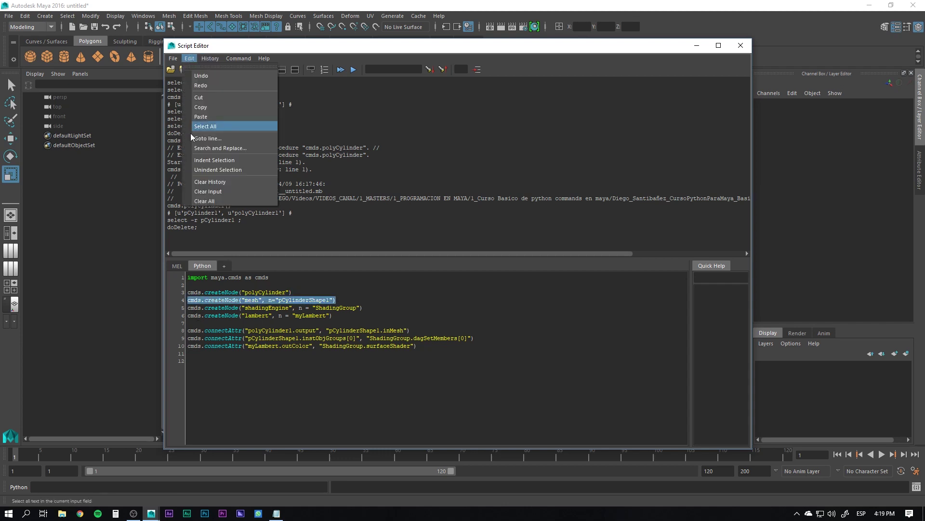
{"action": "left_click", "coordinate": [212, 161]}
{"action": "left_click_drag", "start_coordinate": [188, 301], "coordinate": [201, 300]}
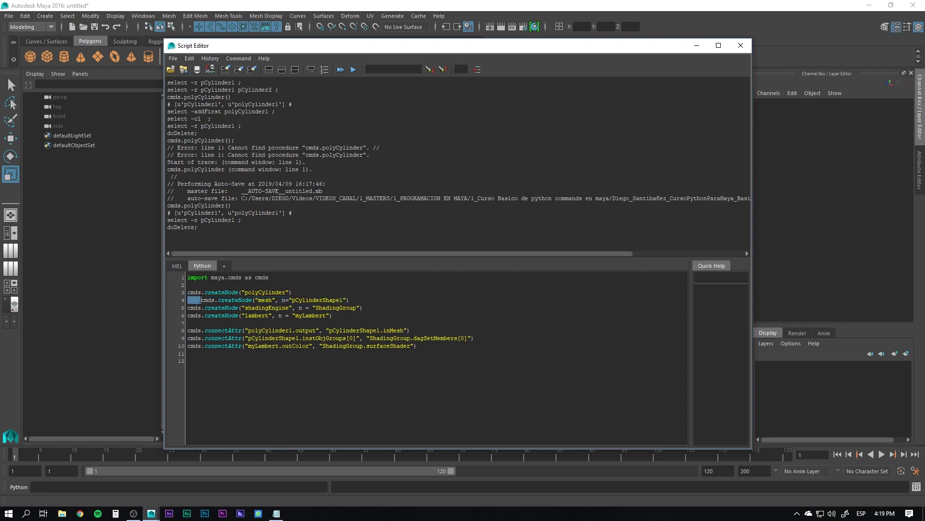
{"action": "key", "text": "BackSpace"}
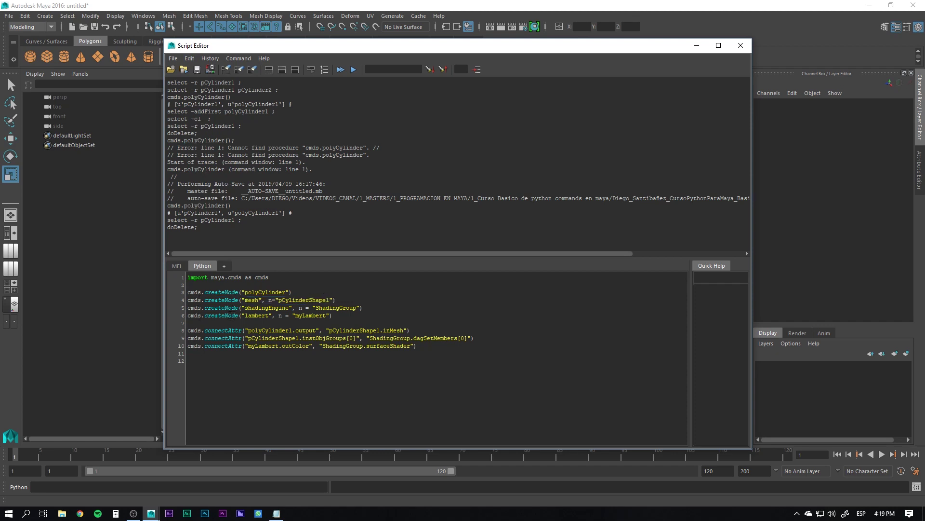
{"action": "key", "text": "Tab"}
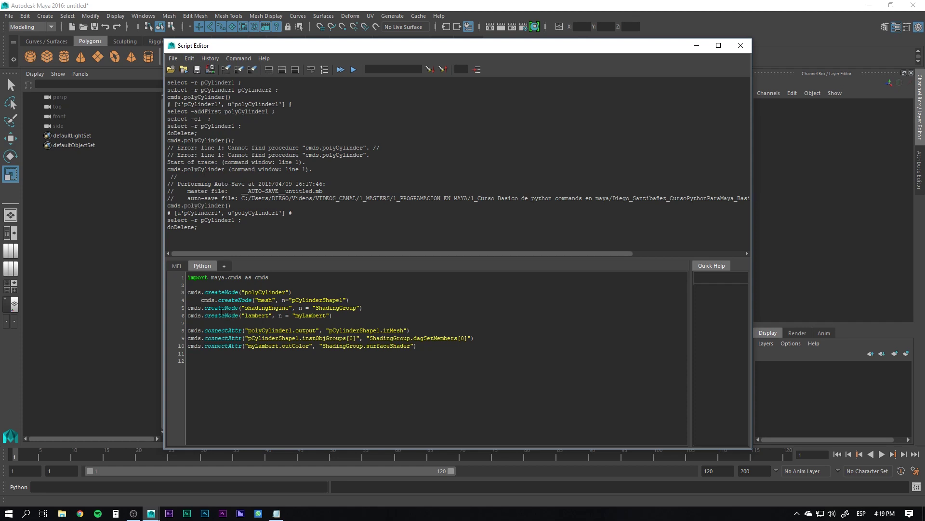
{"action": "key", "text": "BackSpace"}
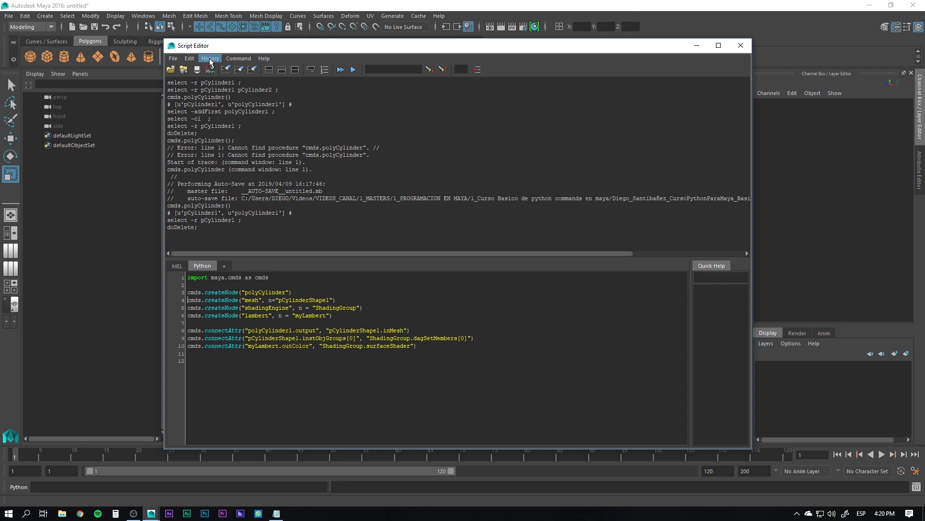
Step: Turn on History > Echo All Commands and enlarge the Script Editor's history pane
{"action": "left_click", "coordinate": [211, 60]}
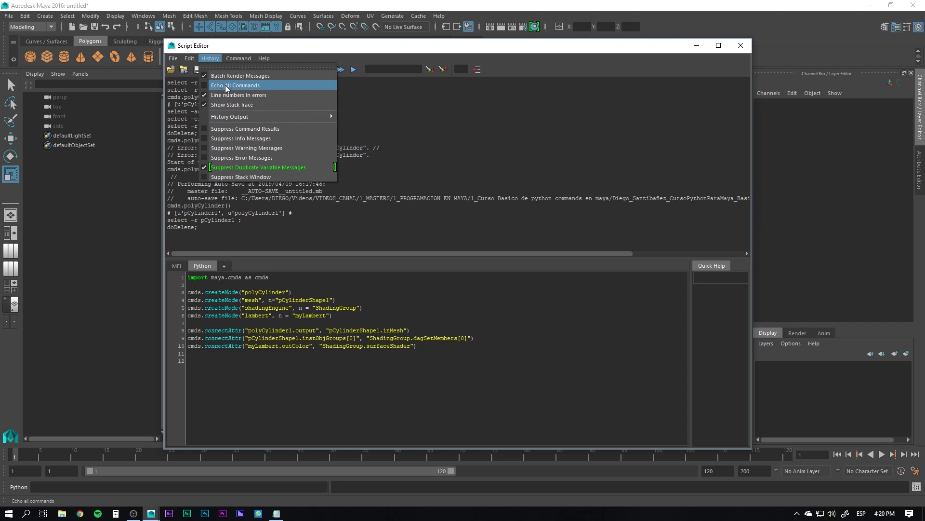
{"action": "left_click", "coordinate": [217, 87]}
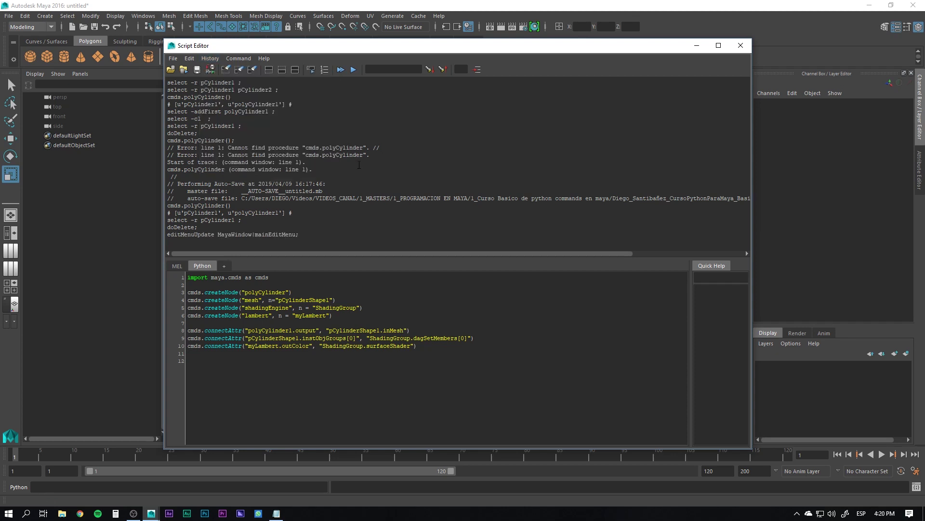
{"action": "left_click_drag", "start_coordinate": [441, 259], "coordinate": [441, 356]}
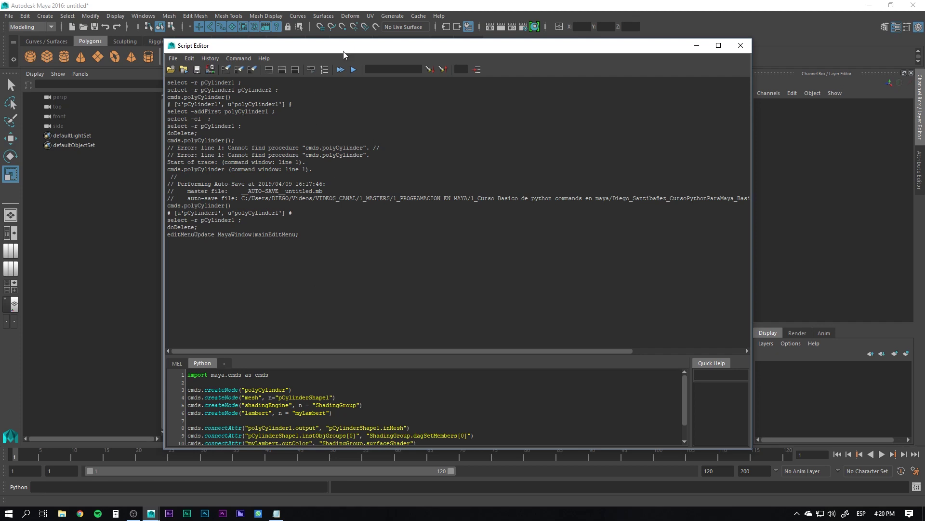
Step: Create pCylinder1 and pCylinder2 from the shelf, clearing history so pCylinder2's polyCylinder command is echoed
{"action": "left_click", "coordinate": [226, 69]}
{"action": "left_click_drag", "start_coordinate": [259, 49], "coordinate": [467, 48]}
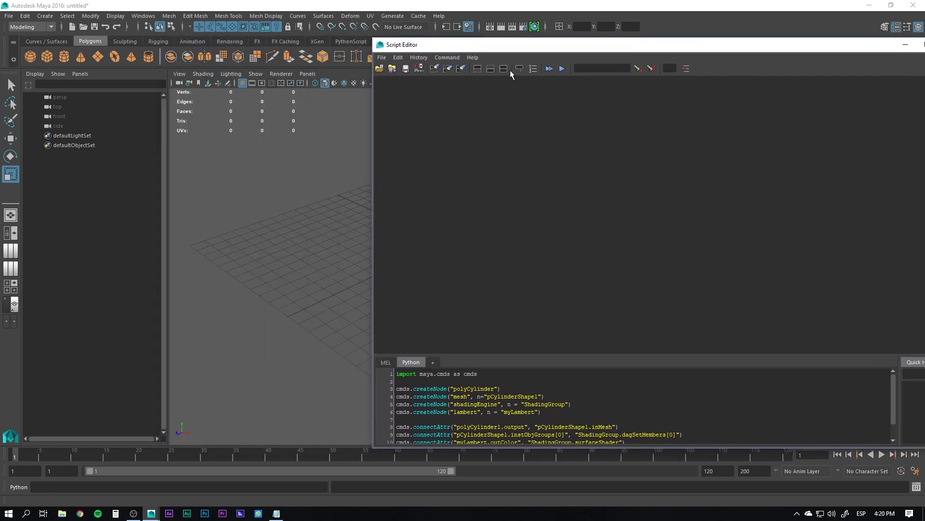
{"action": "left_click", "coordinate": [64, 57]}
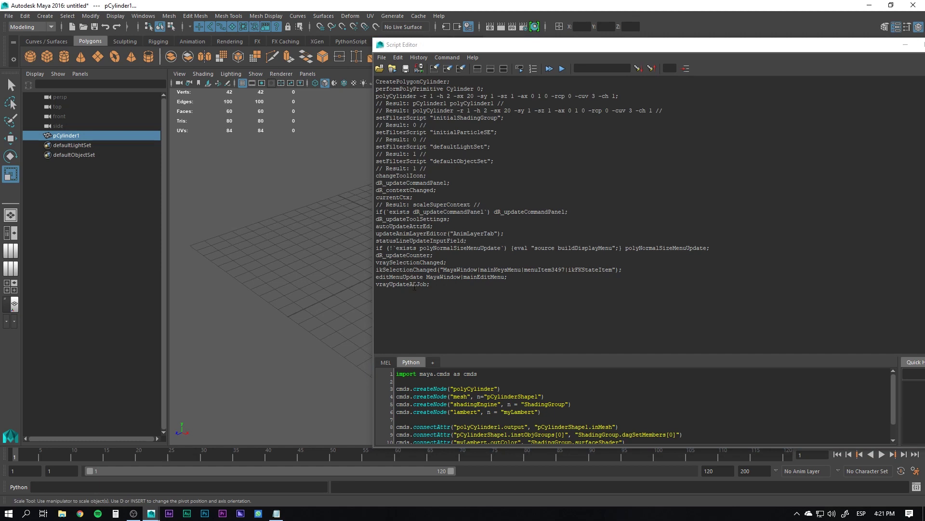
{"action": "left_click", "coordinate": [521, 73]}
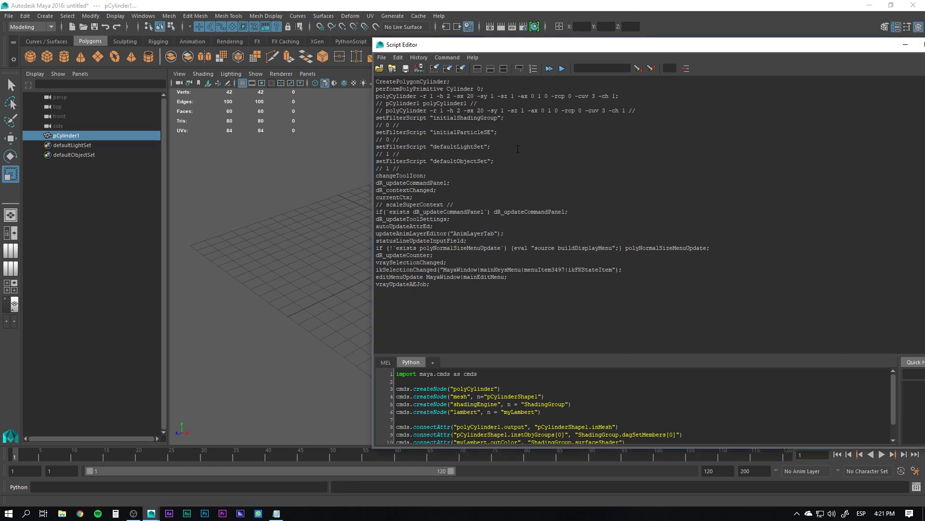
{"action": "left_click", "coordinate": [433, 68]}
{"action": "left_click", "coordinate": [64, 57]}
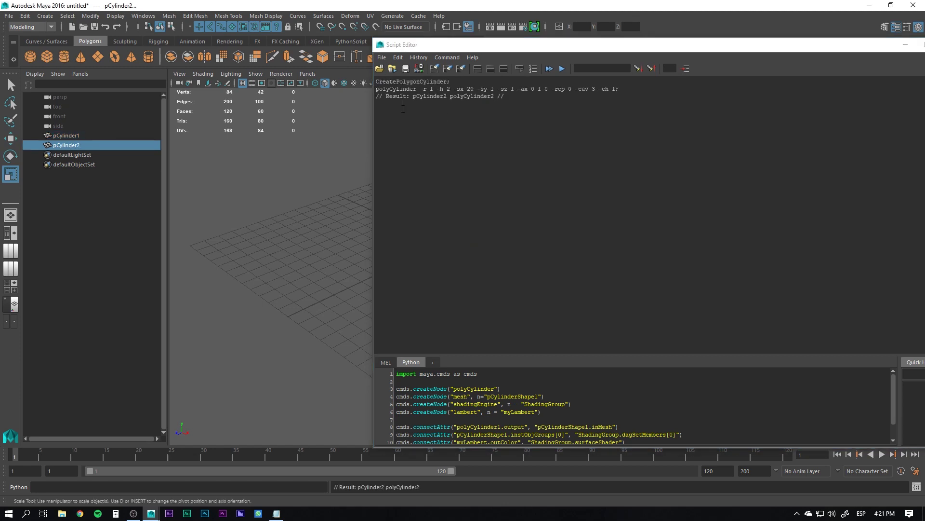
{"action": "left_click_drag", "start_coordinate": [376, 89], "coordinate": [621, 89]}
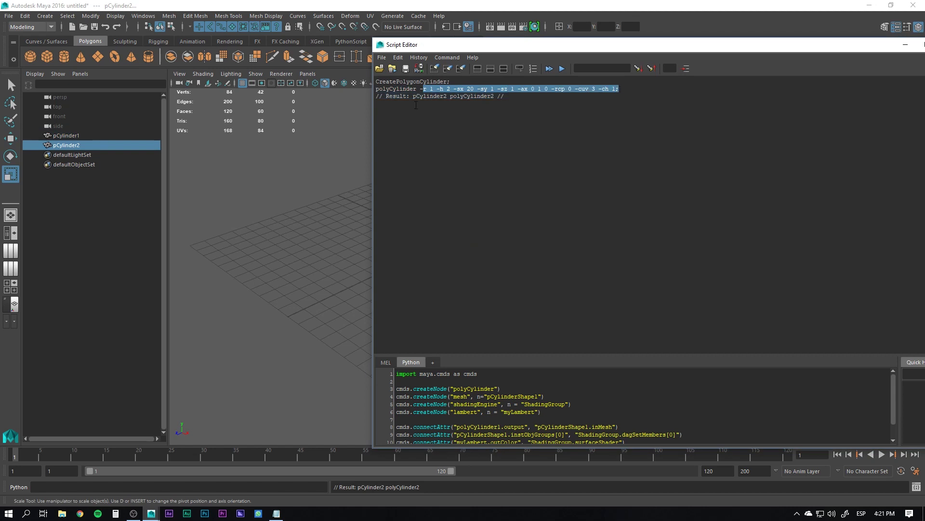
Step: Highlight pCylinder2's Result line, move the Script Editor to reveal the Channel Box, heighten the input pane
{"action": "left_click_drag", "start_coordinate": [386, 96], "coordinate": [503, 97]}
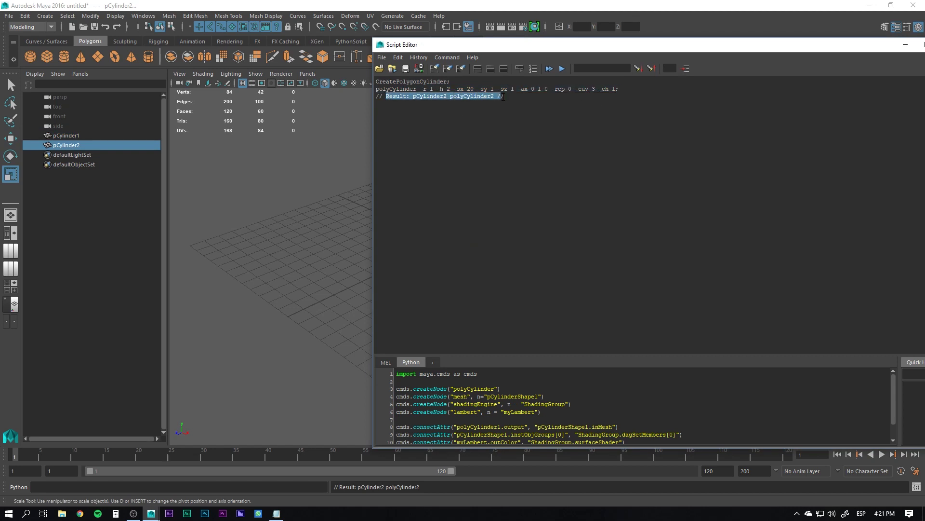
{"action": "left_click_drag", "start_coordinate": [458, 44], "coordinate": [256, 36]}
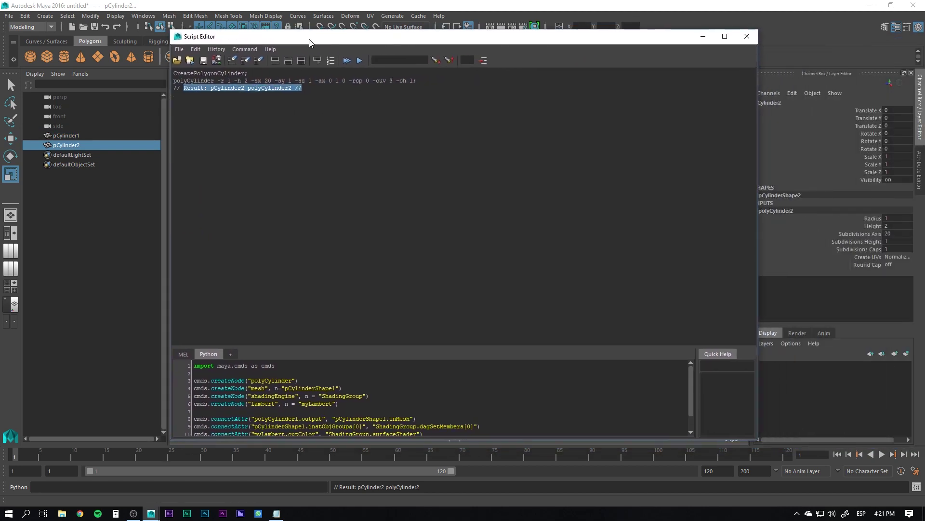
{"action": "left_click_drag", "start_coordinate": [369, 346], "coordinate": [373, 245]}
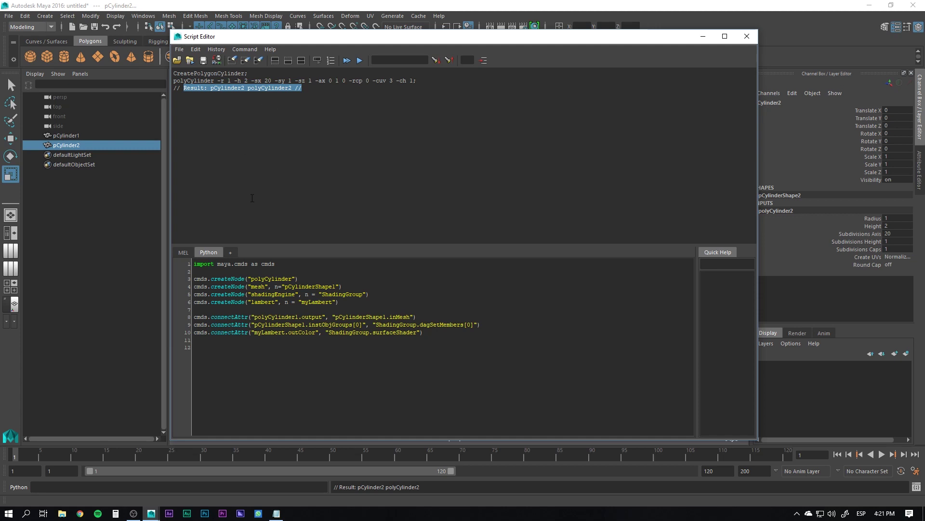
Step: Readjust the history/input splitter and bring up the Script Editor's Command menu options
{"action": "left_click_drag", "start_coordinate": [296, 245], "coordinate": [295, 317]}
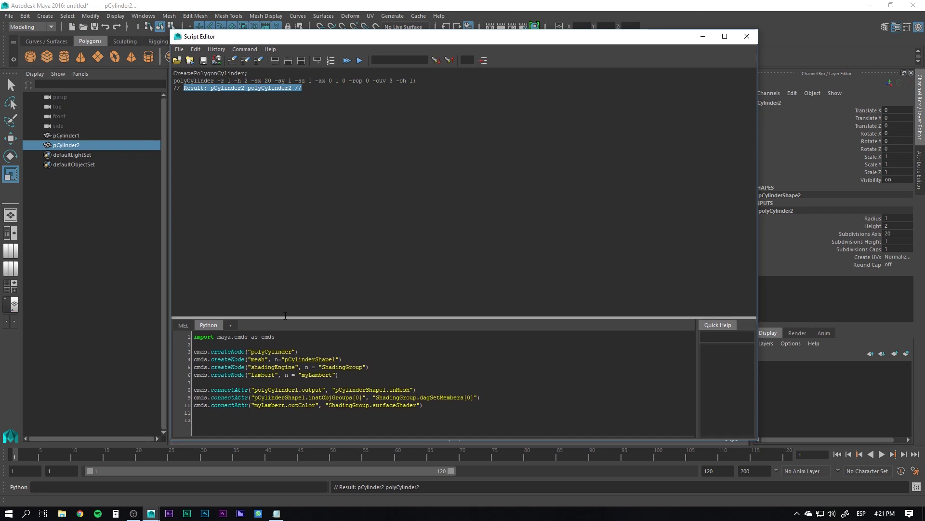
{"action": "left_click", "coordinate": [290, 159]}
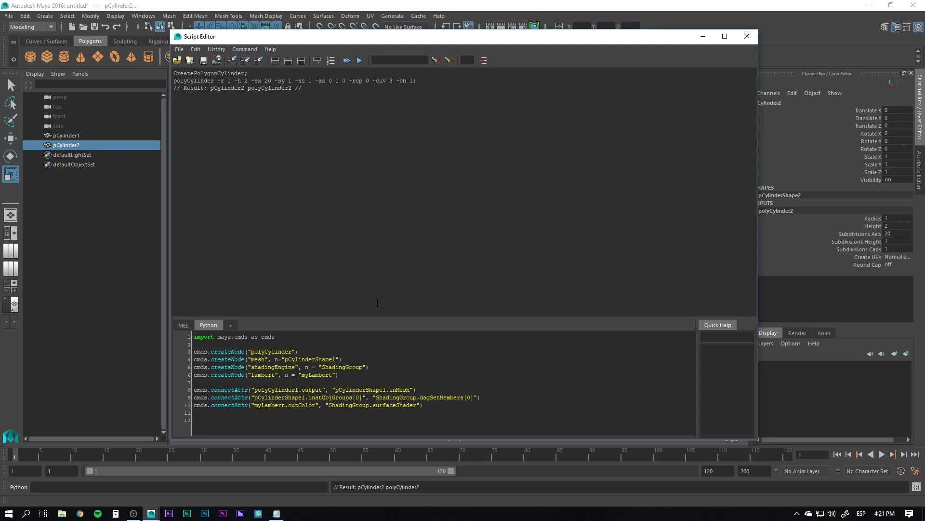
{"action": "left_click_drag", "start_coordinate": [378, 317], "coordinate": [375, 263]}
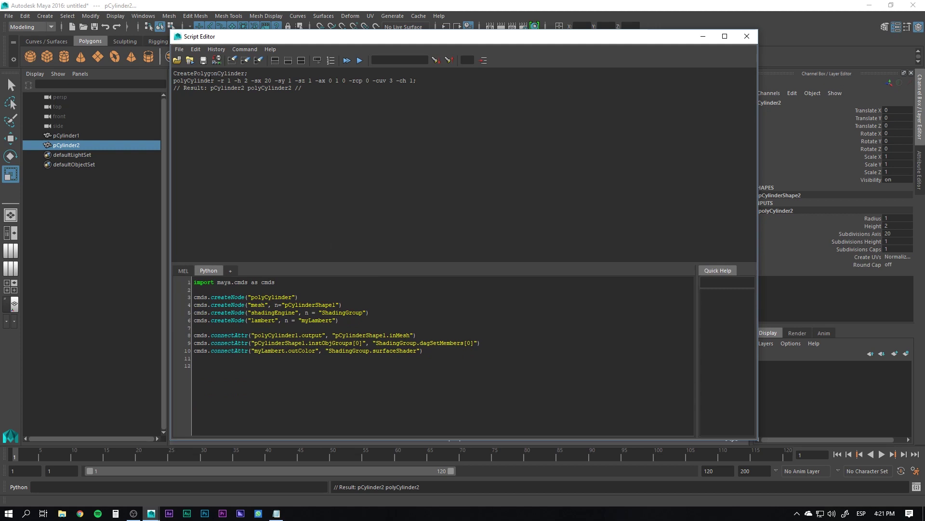
{"action": "left_click", "coordinate": [245, 49]}
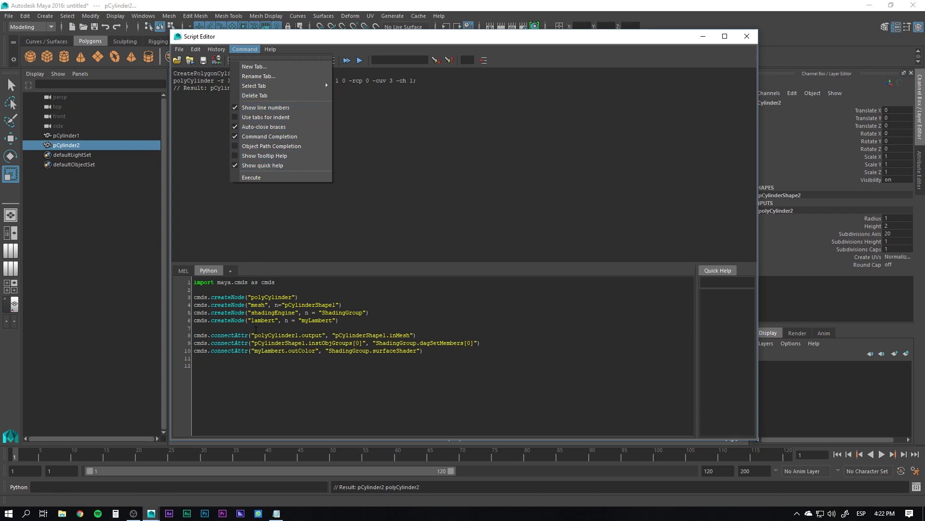
Step: Re-enable the quick help panel and show Quick Help for line 3's createNode, listing its flags
{"action": "left_click", "coordinate": [238, 165]}
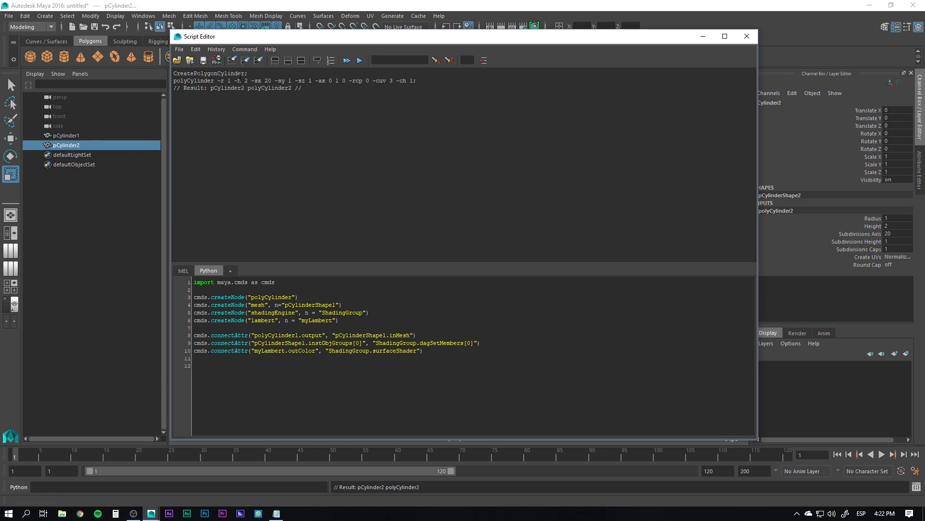
{"action": "left_click", "coordinate": [245, 49]}
{"action": "left_click", "coordinate": [236, 165]}
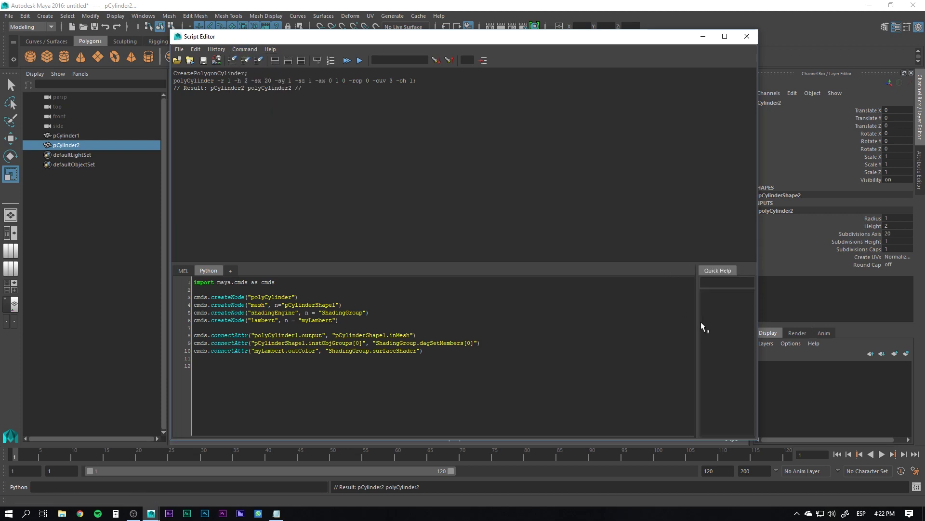
{"action": "left_click_drag", "start_coordinate": [699, 323], "coordinate": [554, 337]}
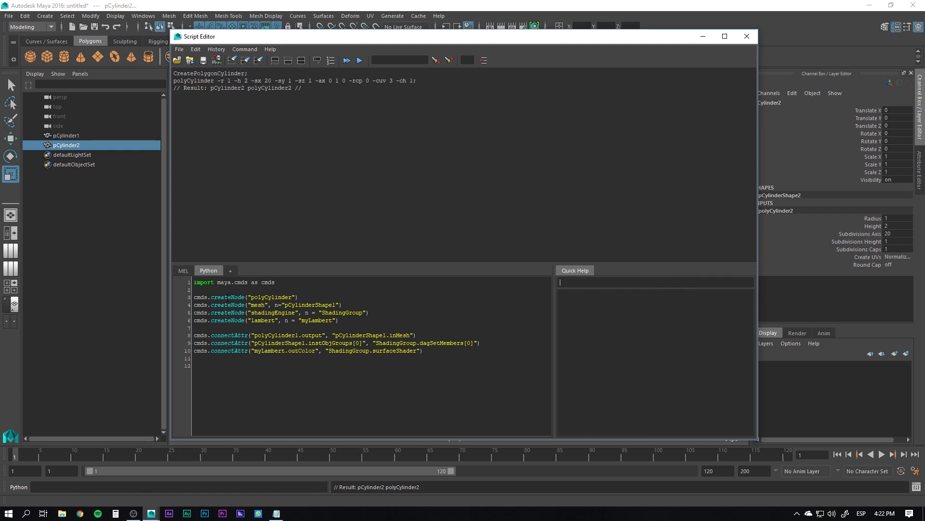
{"action": "double_click", "coordinate": [228, 297]}
{"action": "right_click", "coordinate": [226, 297]}
{"action": "left_click", "coordinate": [210, 354]}
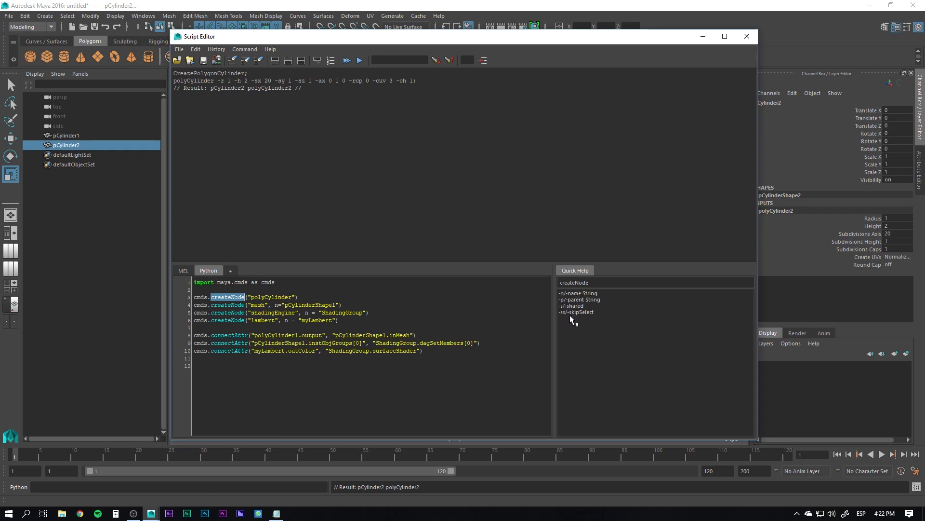
{"action": "left_click_drag", "start_coordinate": [555, 318], "coordinate": [717, 311]}
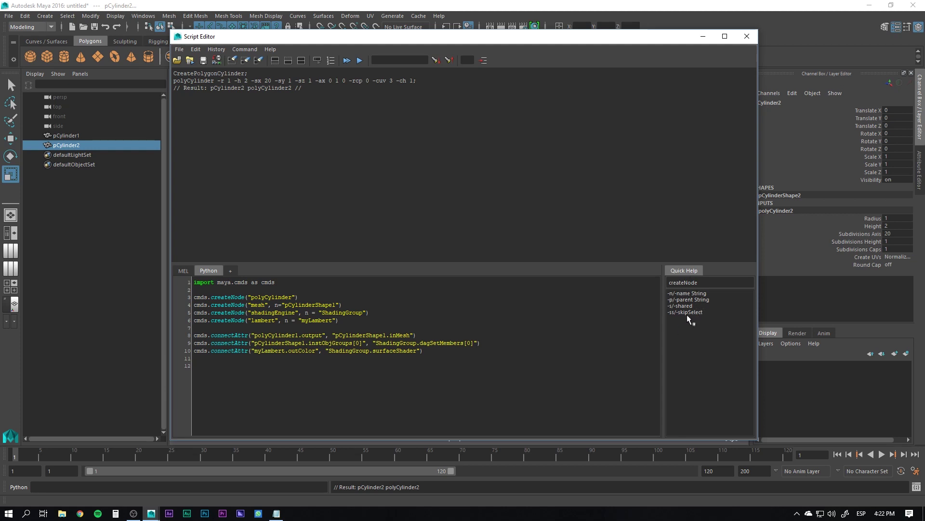
Step: Type a cmds.polyCylinder() call on line 12 with Command Completion off, then re-enable Command Completion
{"action": "left_click", "coordinate": [246, 49]}
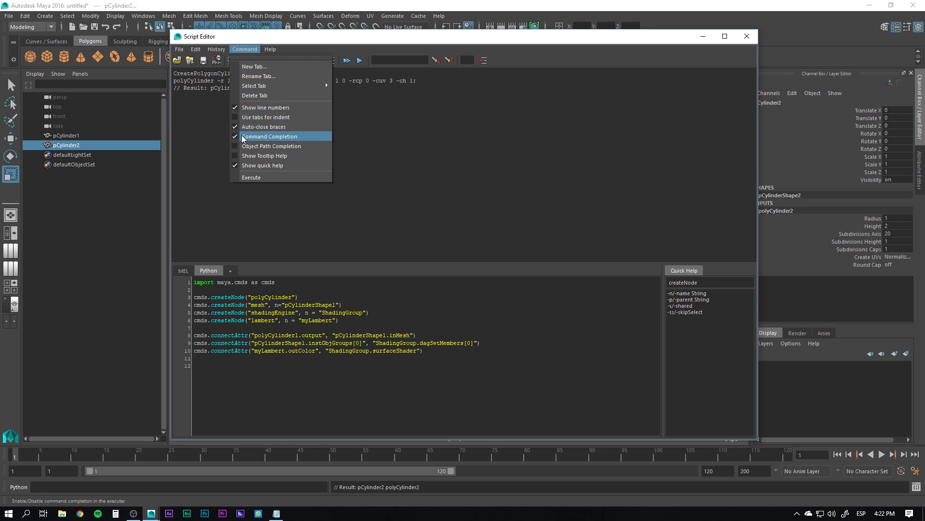
{"action": "left_click", "coordinate": [242, 136]}
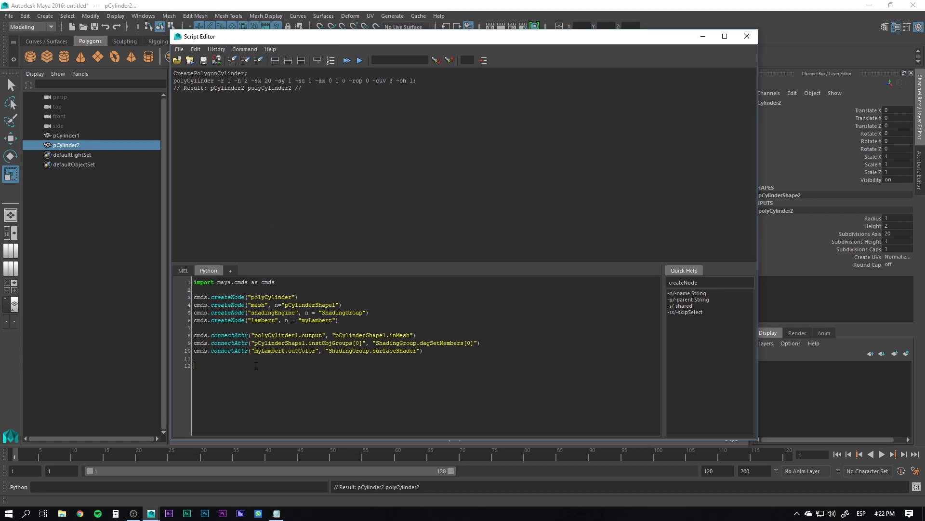
{"action": "type", "text": "cmds"}
{"action": "type", "text": "p"}
{"action": "type", "text": "polyCylinder("}
{"action": "left_click", "coordinate": [245, 49]}
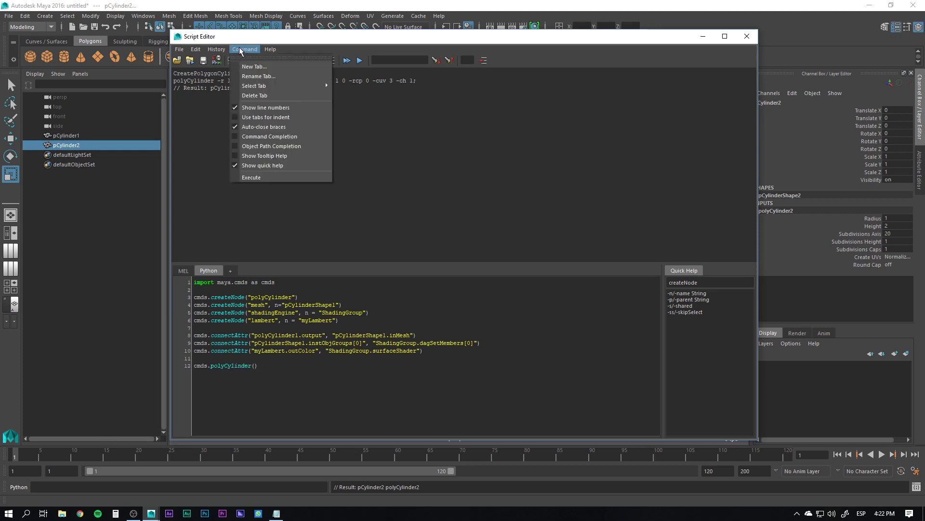
{"action": "left_click", "coordinate": [252, 138]}
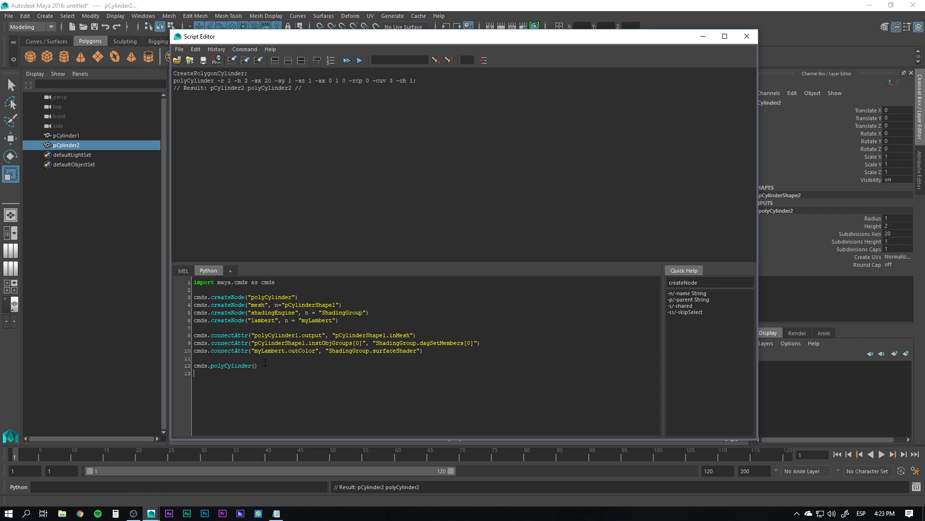
Step: Type cmds.poly and browse the completion list of cmds.poly commands
{"action": "type", "text": "cmds."}
{"action": "type", "text": "poly"}
{"action": "key", "text": "ctrl+space"}
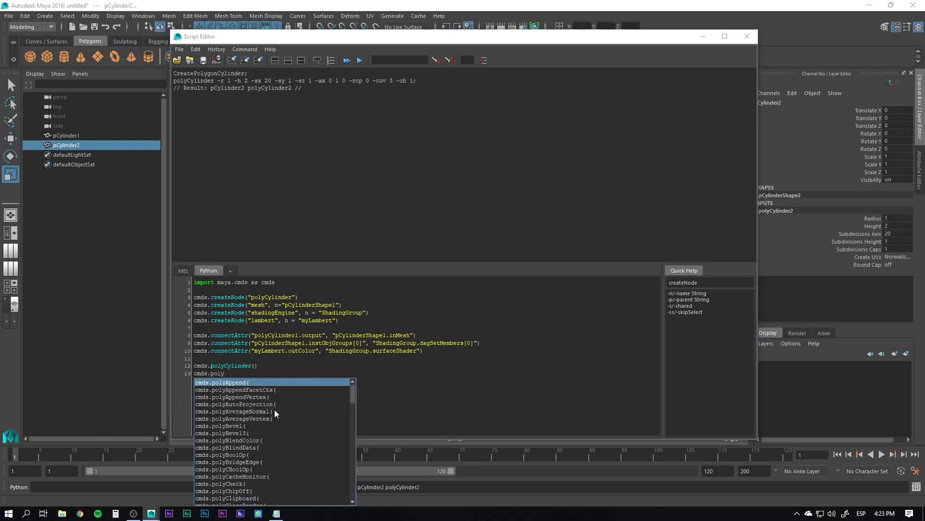
{"action": "scroll", "coordinate": [274, 409], "scroll_direction": "down", "scroll_amount": 7}
{"action": "scroll", "coordinate": [281, 421], "scroll_direction": "down", "scroll_amount": 7}
{"action": "scroll", "coordinate": [284, 434], "scroll_direction": "down", "scroll_amount": 7}
{"action": "scroll", "coordinate": [282, 435], "scroll_direction": "up", "scroll_amount": 7}
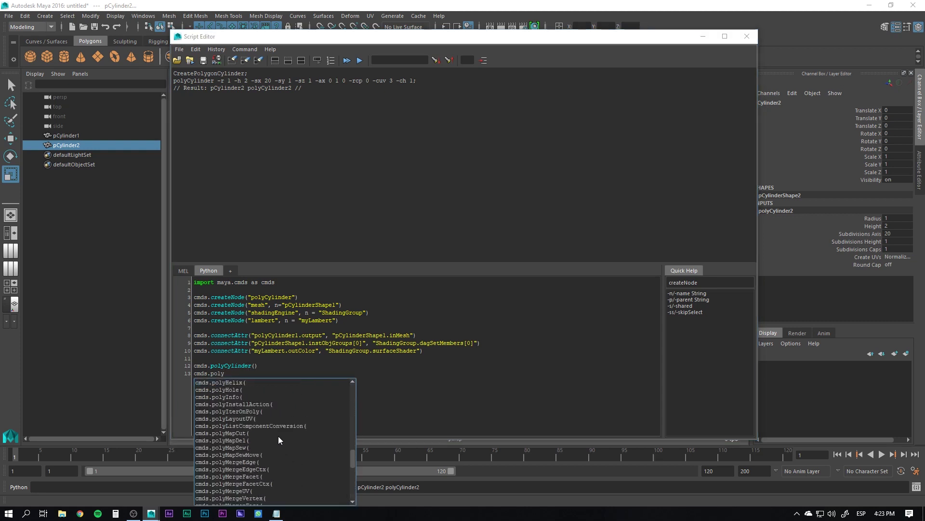
{"action": "scroll", "coordinate": [270, 434], "scroll_direction": "up", "scroll_amount": 7}
{"action": "scroll", "coordinate": [266, 432], "scroll_direction": "up", "scroll_amount": 7}
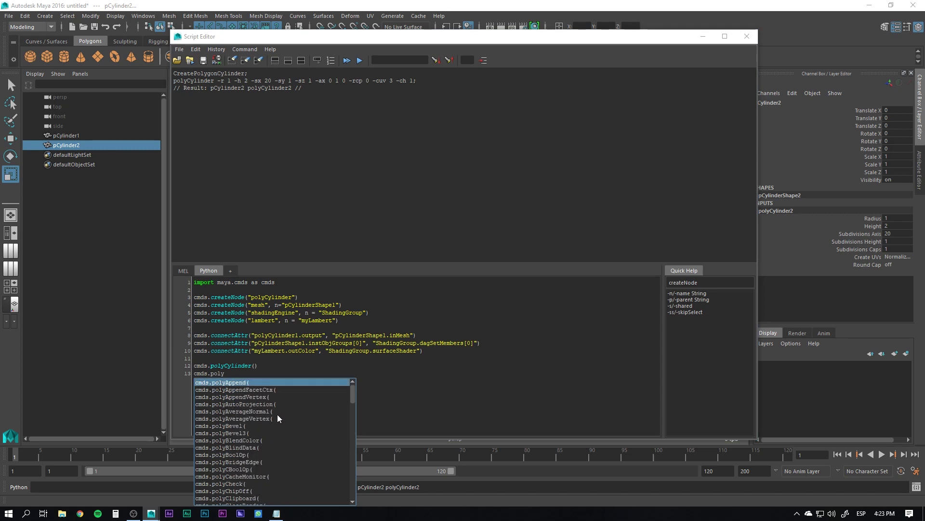
{"action": "scroll", "coordinate": [278, 418], "scroll_direction": "down", "scroll_amount": 7}
{"action": "scroll", "coordinate": [280, 422], "scroll_direction": "down", "scroll_amount": 7}
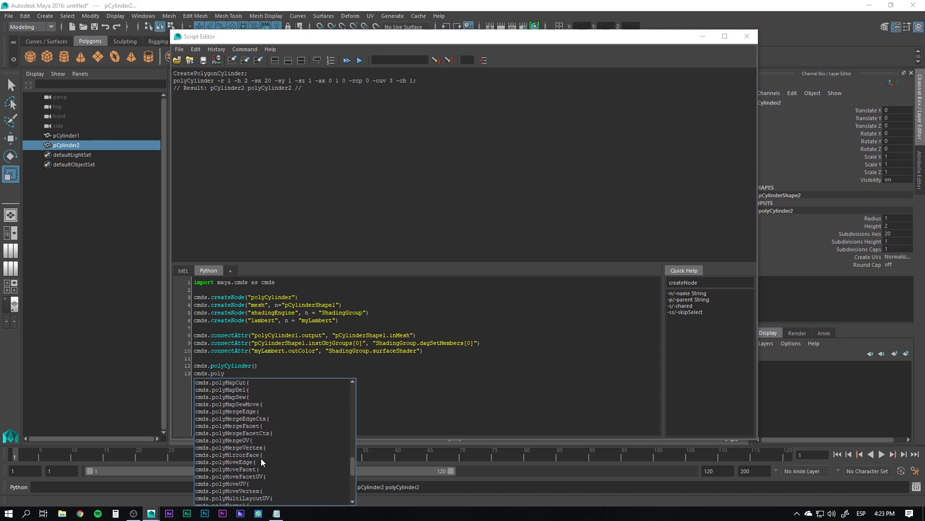
{"action": "scroll", "coordinate": [262, 458], "scroll_direction": "up", "scroll_amount": 7}
{"action": "scroll", "coordinate": [255, 439], "scroll_direction": "up", "scroll_amount": 7}
Step: Complete cmds.polyCylinder on line 13, then delete both polyCylinder lines
{"action": "left_click", "coordinate": [226, 373]}
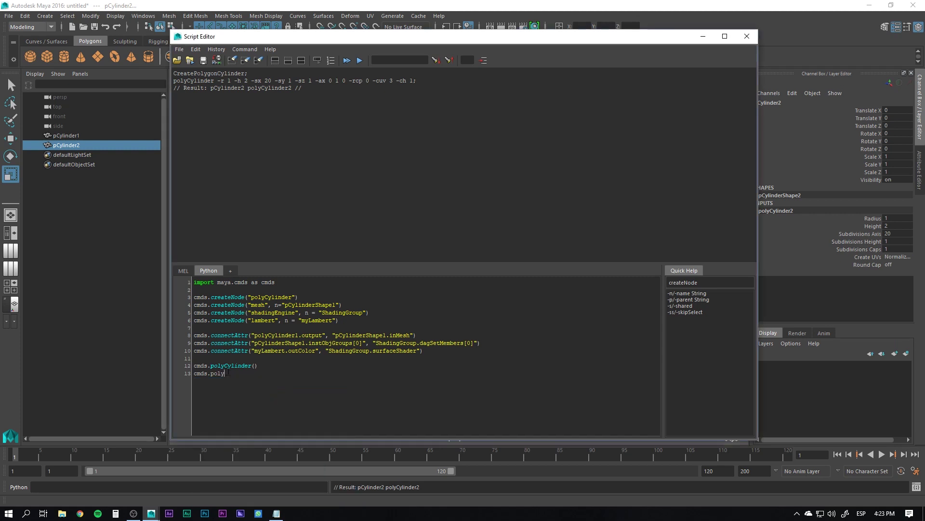
{"action": "type", "text": "C"}
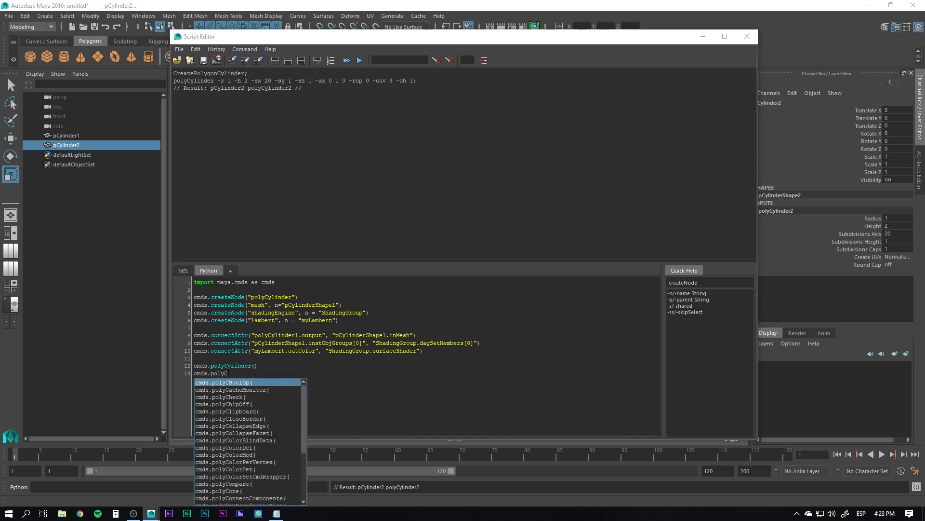
{"action": "key", "text": "Escape"}
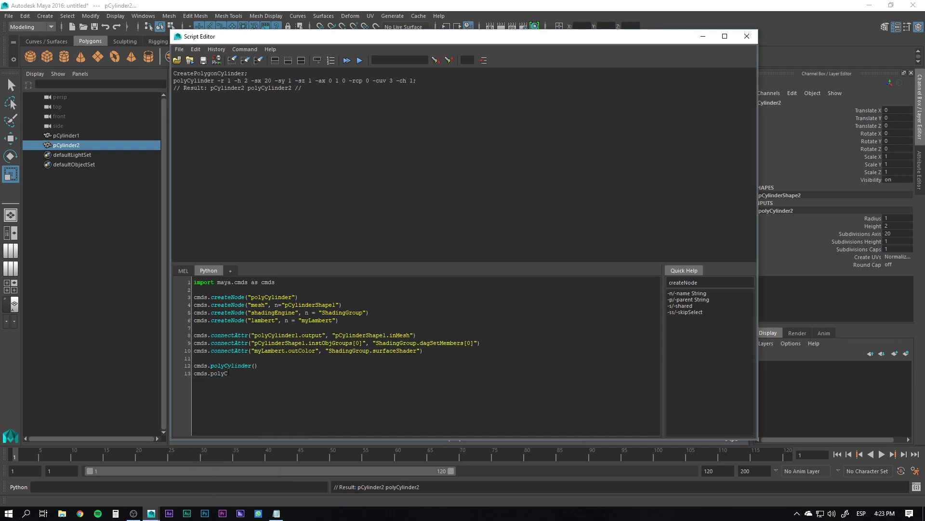
{"action": "type", "text": "ylind"}
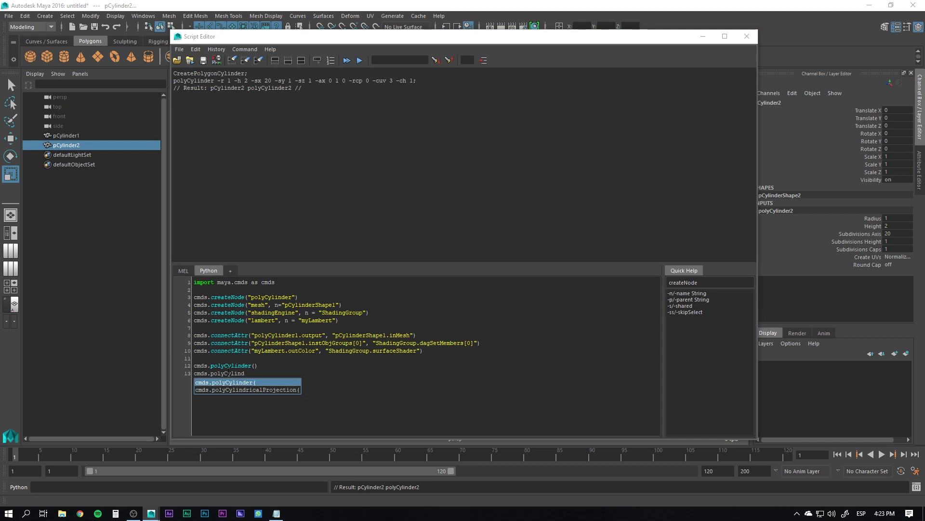
{"action": "key", "text": "Return"}
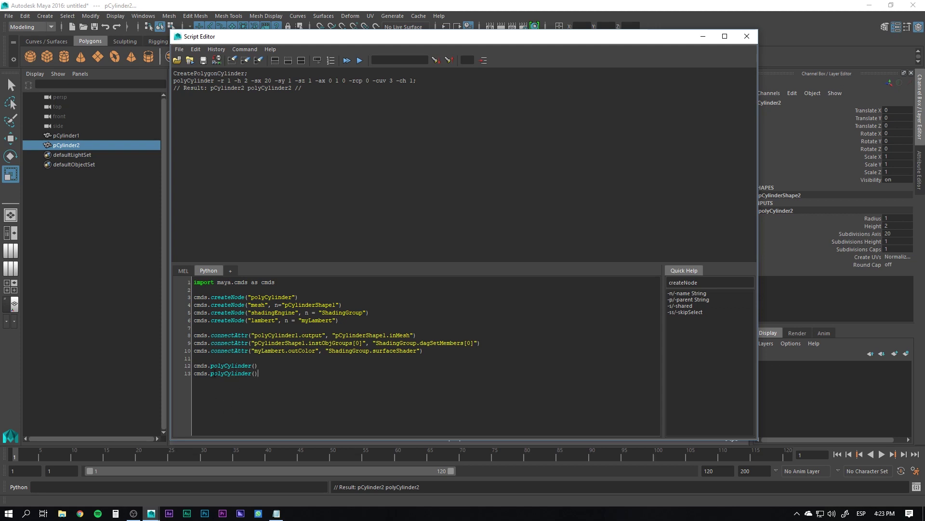
{"action": "mouse_move", "coordinate": [211, 374]}
{"action": "left_mouse_down"}
{"action": "mouse_move", "coordinate": [226, 374]}
{"action": "mouse_move", "coordinate": [193, 365]}
{"action": "left_mouse_up"}
{"action": "key", "text": "BackSpace"}
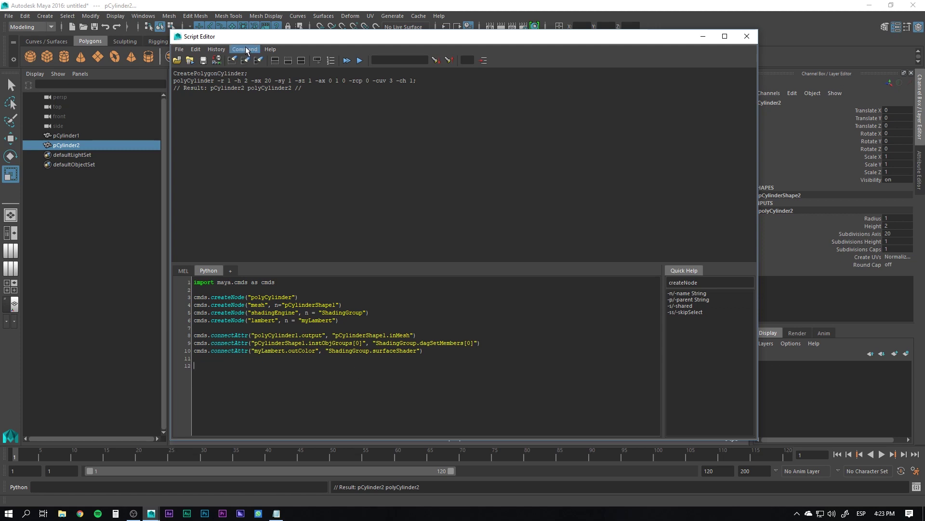
{"action": "left_click", "coordinate": [245, 49]}
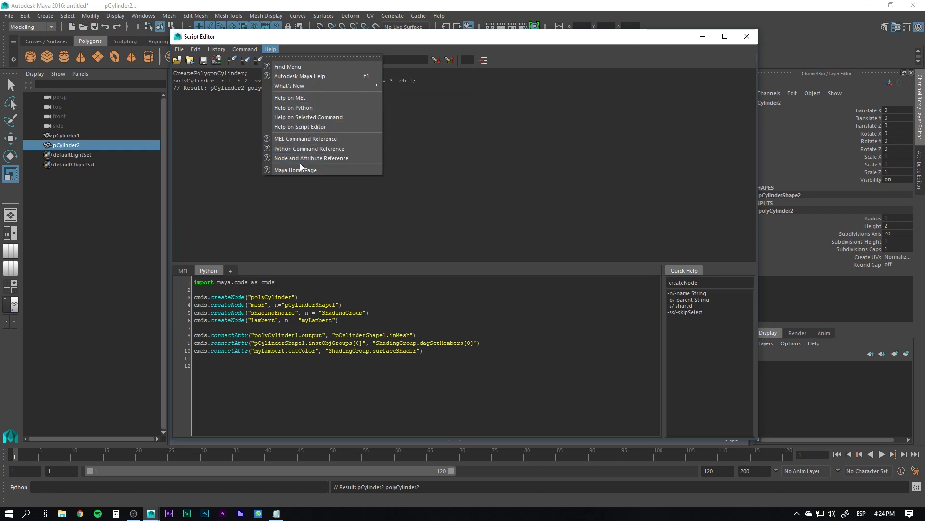
{"action": "left_click", "coordinate": [504, 158]}
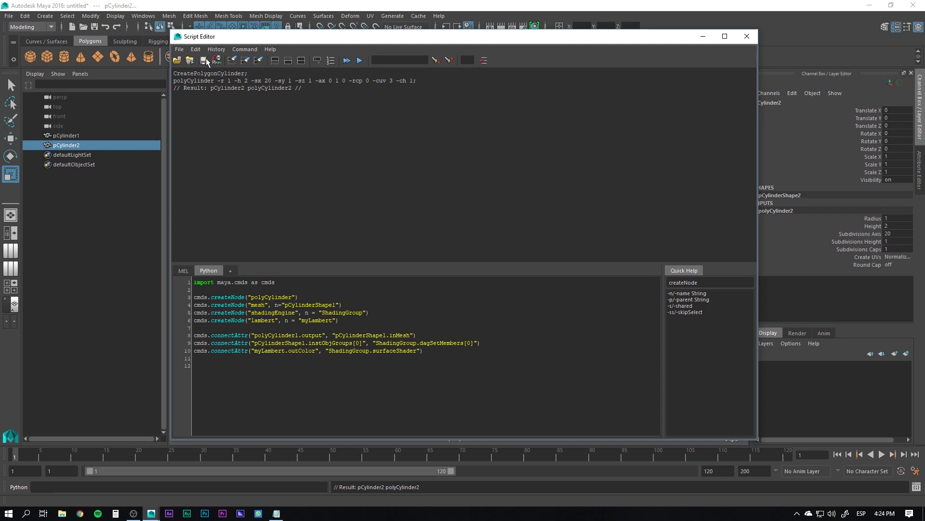
Step: Clear the history and Python input, restore the code, and show only the history pane
{"action": "left_click", "coordinate": [232, 62]}
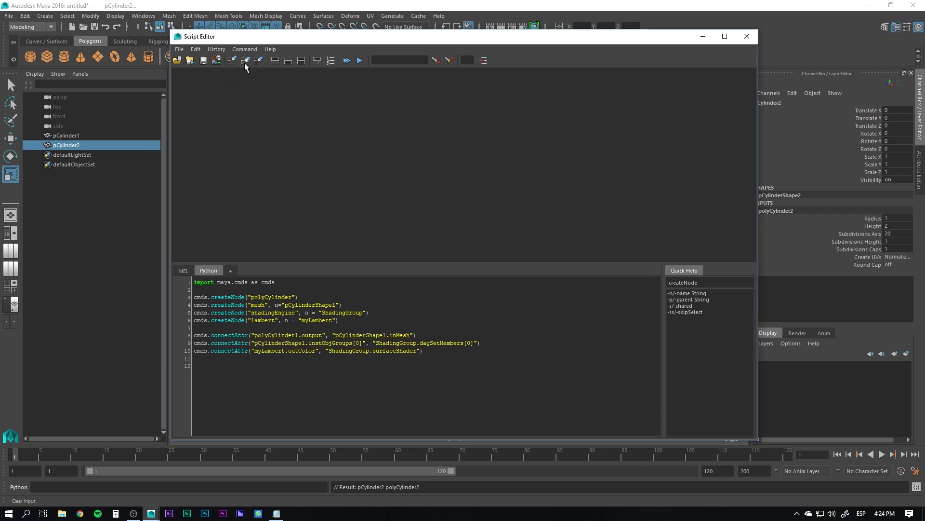
{"action": "left_click", "coordinate": [244, 62]}
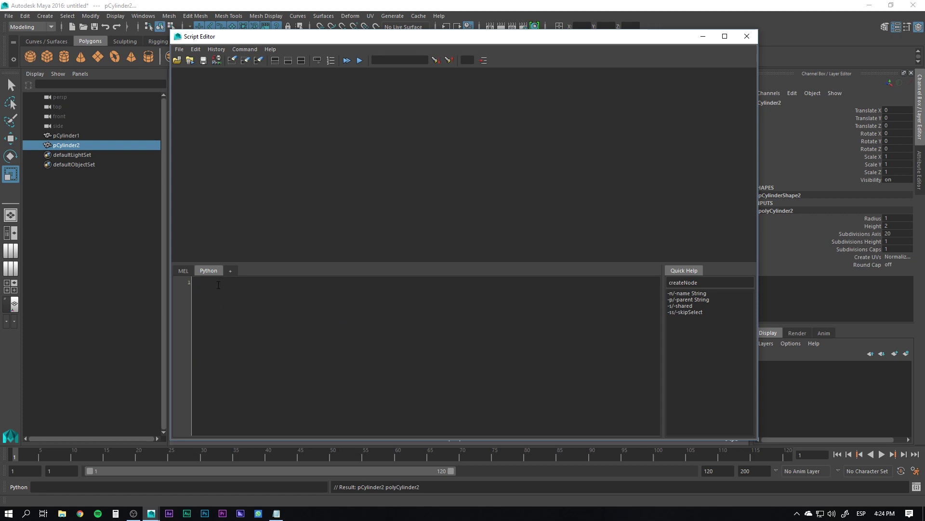
{"action": "type", "text": "import maya.cmds as cmds  cmds.createNode(\"polyCylinder\") cmds.createNode(\"mesh\", n=\"pCylinderShape1\") cmds.createNode(\"shadingEngine\", n = \"ShadingGroup\") cmds.createNode(\"lambert\", n = \"myLambert\")  cmds.connectAttr(\"polyCylinder1.output\", \"pCylinderShape1.inMesh\") cmds.connectAttr(\"pCylinderShape1.instObjGroups[0]\", \"ShadingGroup.dagSetMembers[0]\") cmds.connectAttr(\"myLambert.outColor\", \"ShadingGroup.surfaceShader\")"}
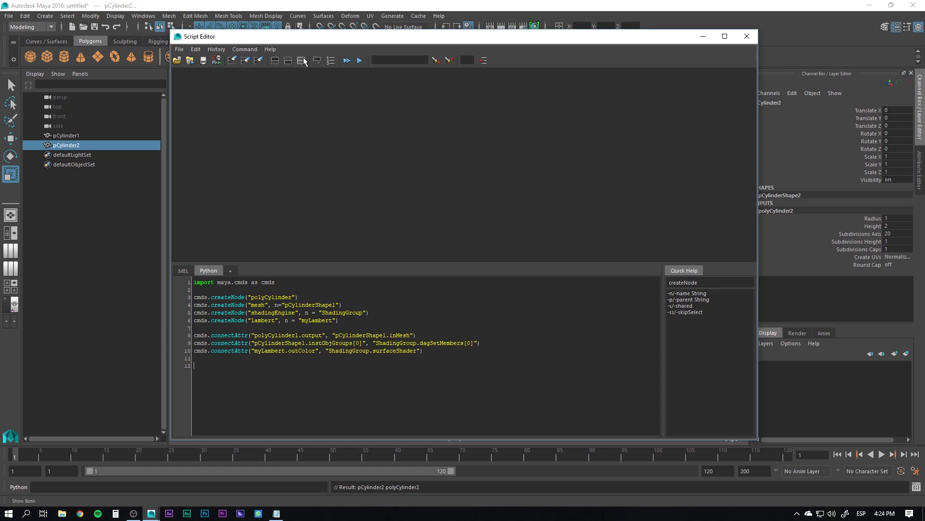
{"action": "left_click", "coordinate": [274, 63]}
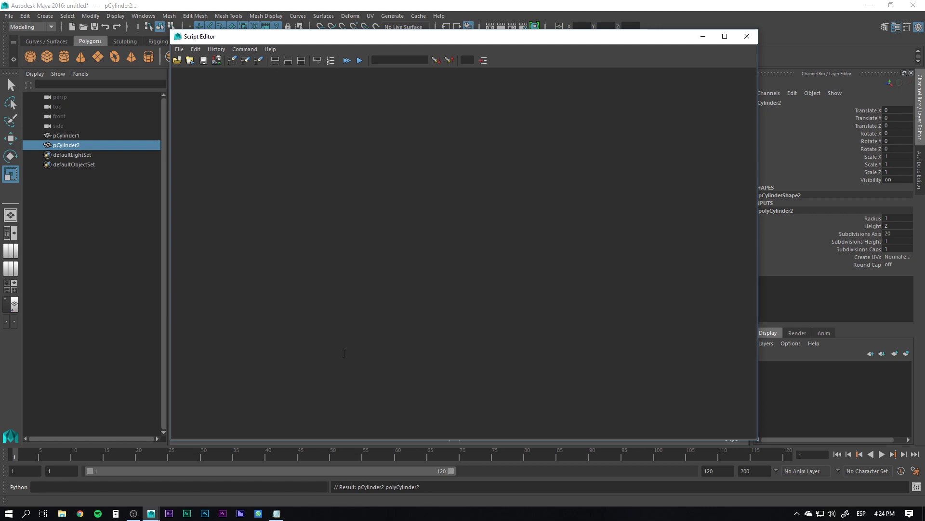
Step: Show both history and input panes, toggle line numbers off and on, and select line 4
{"action": "left_click", "coordinate": [287, 60]}
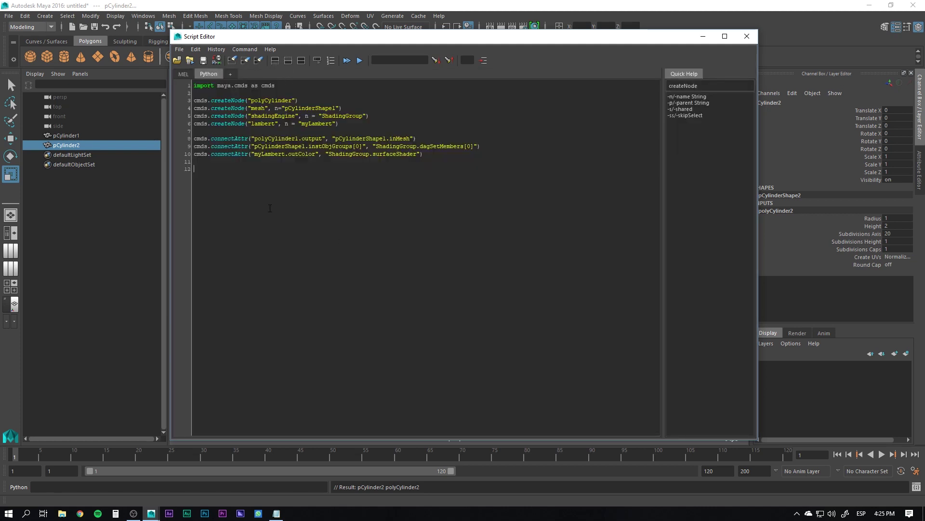
{"action": "left_click", "coordinate": [300, 61]}
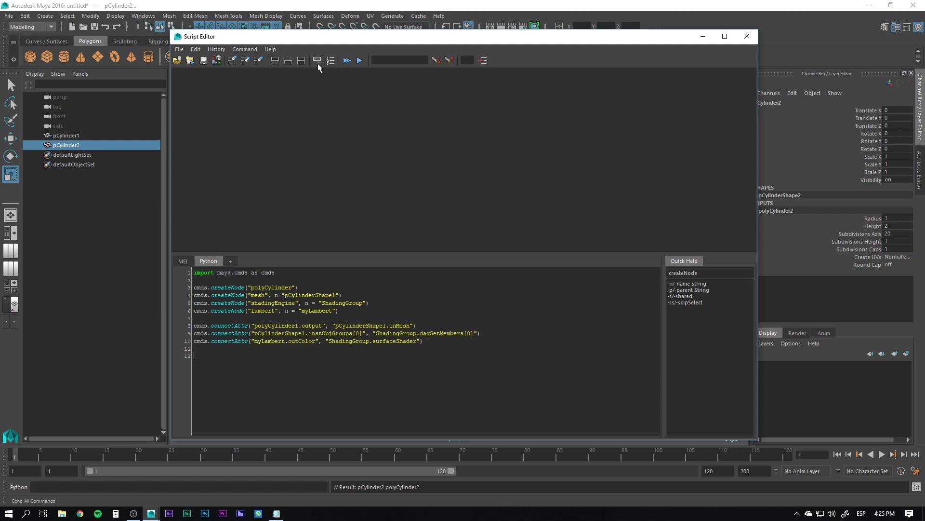
{"action": "left_click", "coordinate": [216, 49]}
{"action": "left_click", "coordinate": [439, 93]}
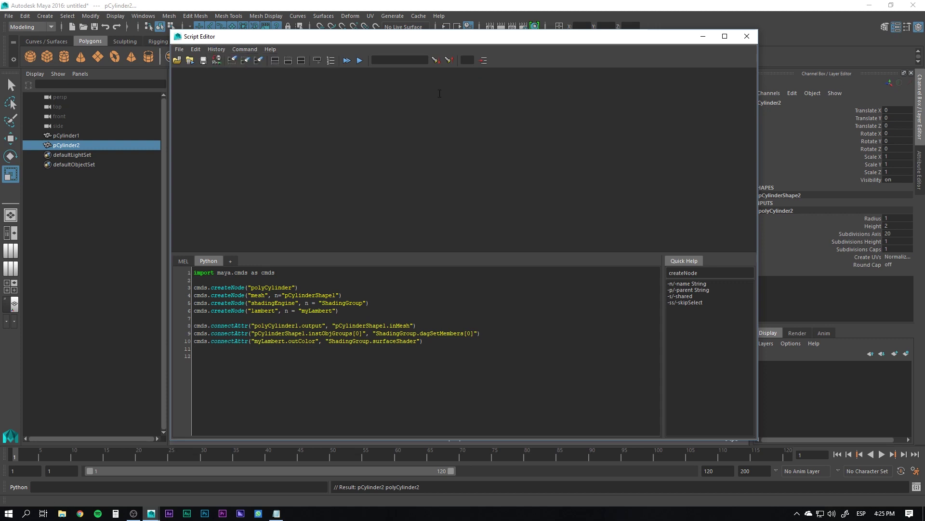
{"action": "left_click", "coordinate": [331, 61]}
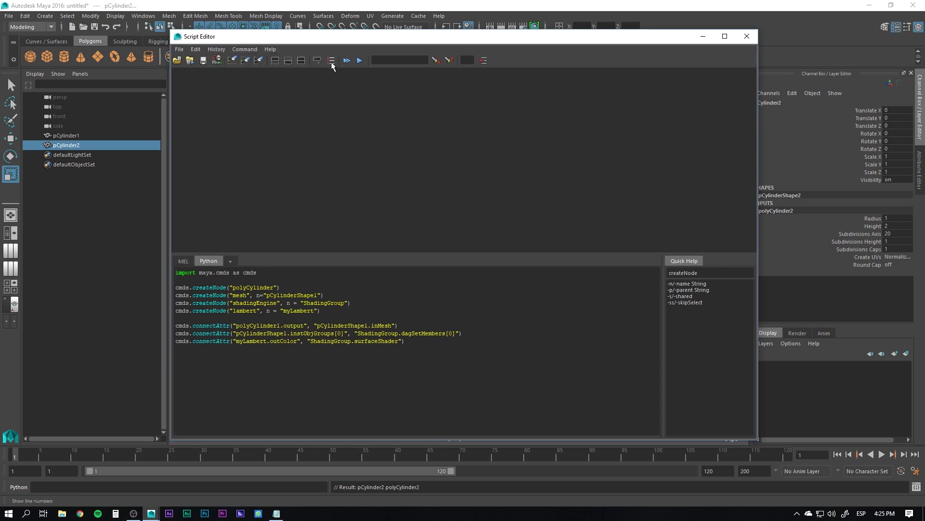
{"action": "left_click", "coordinate": [331, 61]}
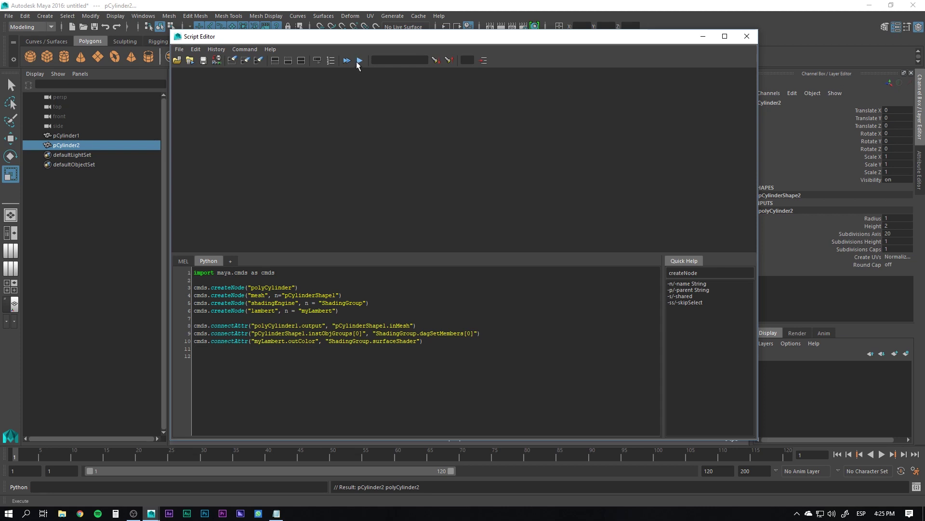
{"action": "mouse_move", "coordinate": [194, 295]}
{"action": "left_mouse_down"}
{"action": "mouse_move", "coordinate": [342, 295]}
{"action": "mouse_move", "coordinate": [179, 291]}
{"action": "left_mouse_up"}
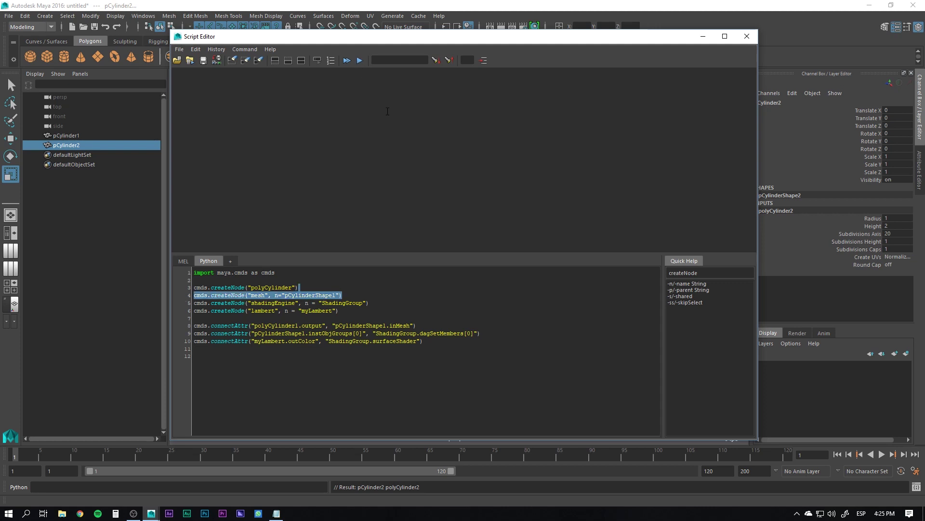
Step: Step up through every 'cmds' match to line 1, then back down to the last one
{"action": "left_click", "coordinate": [351, 341]}
{"action": "left_click", "coordinate": [393, 59]}
{"action": "type", "text": "cmds"}
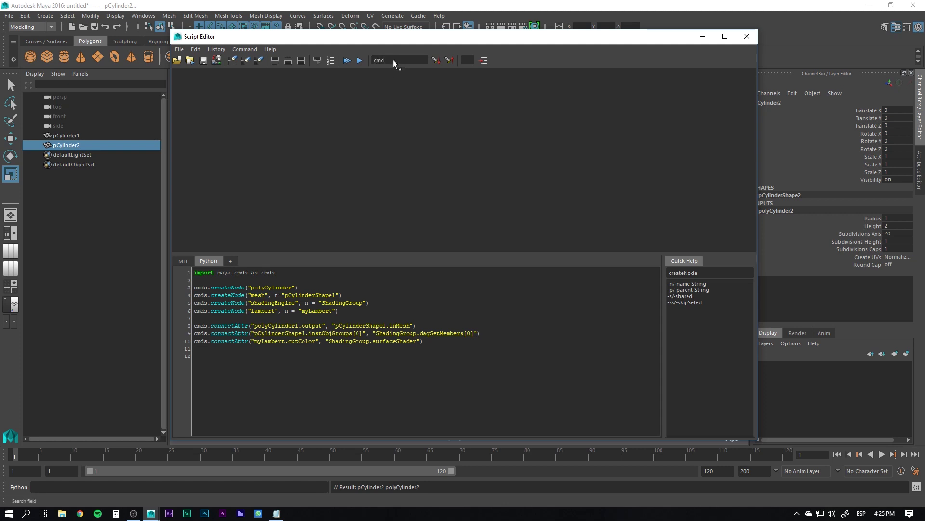
{"action": "left_click", "coordinate": [450, 59]}
{"action": "left_click", "coordinate": [449, 60]}
{"action": "left_click", "coordinate": [450, 60]}
{"action": "left_click", "coordinate": [449, 60]}
{"action": "left_click", "coordinate": [435, 60]}
{"action": "left_click", "coordinate": [435, 60]}
{"action": "left_click", "coordinate": [436, 60]}
{"action": "left_click", "coordinate": [435, 60]}
{"action": "left_click", "coordinate": [435, 60]}
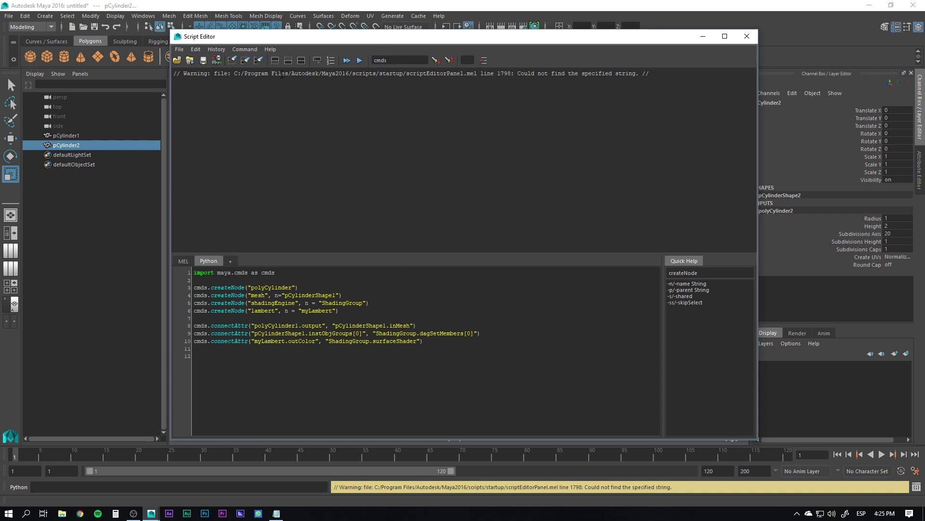
{"action": "left_click_drag", "start_coordinate": [283, 37], "coordinate": [299, 38]}
{"action": "left_click", "coordinate": [180, 143]}
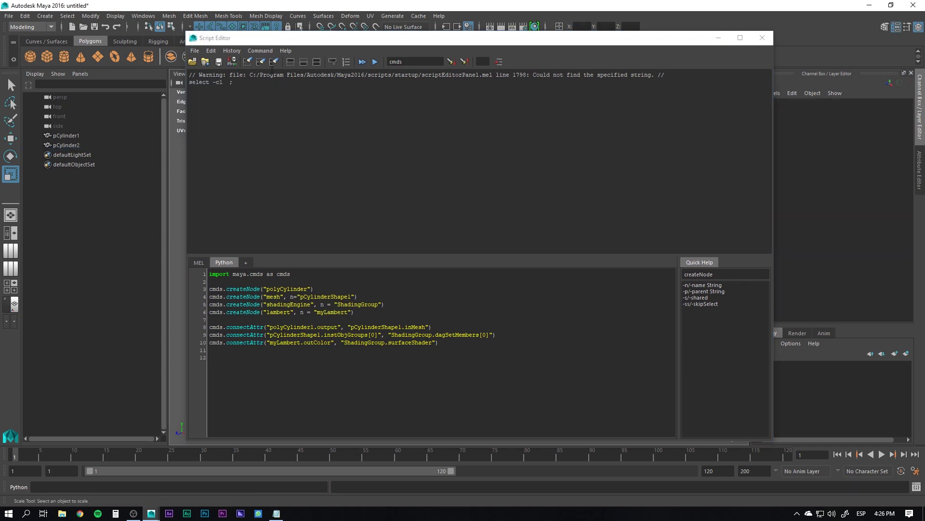
{"action": "left_click_drag", "start_coordinate": [376, 38], "coordinate": [359, 36]}
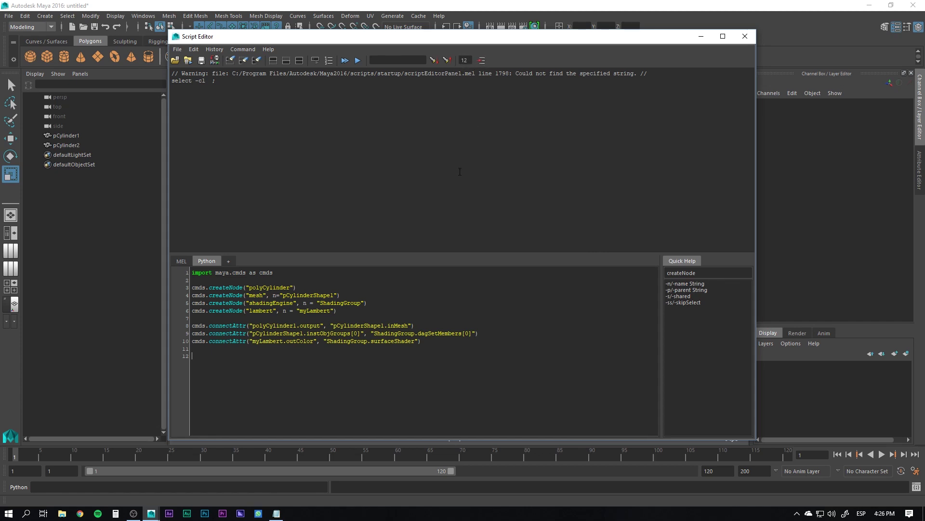
{"action": "left_click", "coordinate": [194, 366]}
{"action": "double_click", "coordinate": [464, 60]}
{"action": "type", "text": "1"}
{"action": "left_click", "coordinate": [483, 60]}
{"action": "type", "text": "00"}
{"action": "key", "text": "BackSpace"}
{"action": "key", "text": "BackSpace"}
{"action": "key", "text": "BackSpace"}
{"action": "key", "text": "BackSpace"}
Step: Add a new Script Editor tab with Python as its source type, leaving it unrenamed
{"action": "left_click", "coordinate": [229, 260]}
{"action": "left_click_drag", "start_coordinate": [448, 229], "coordinate": [419, 201]}
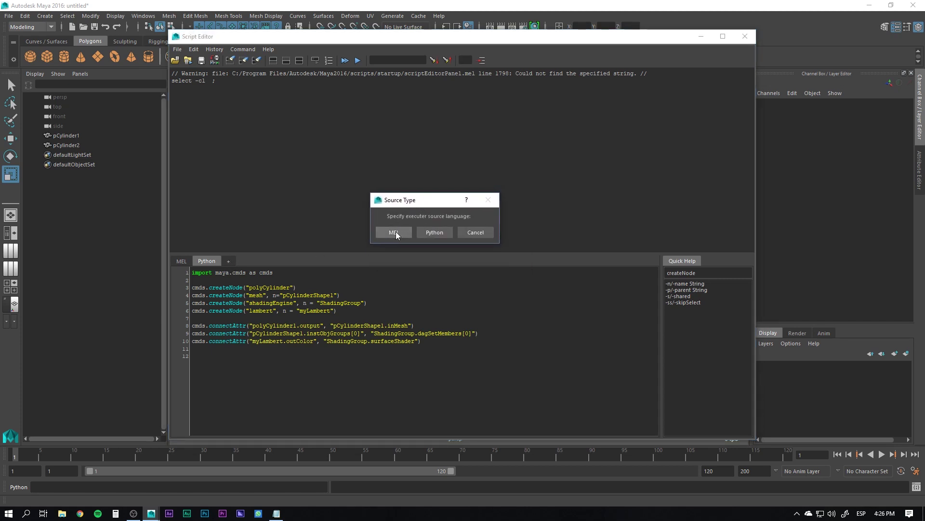
{"action": "left_click", "coordinate": [430, 232]}
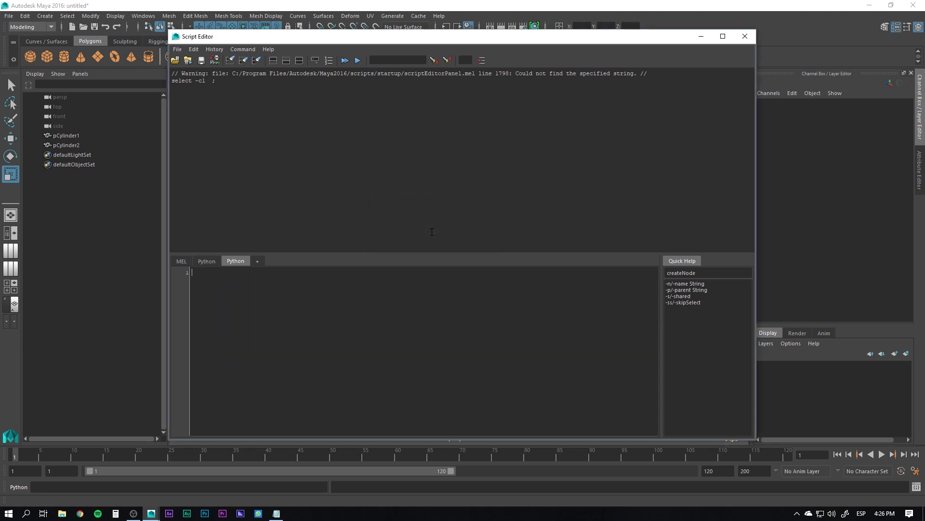
{"action": "left_click", "coordinate": [245, 50]}
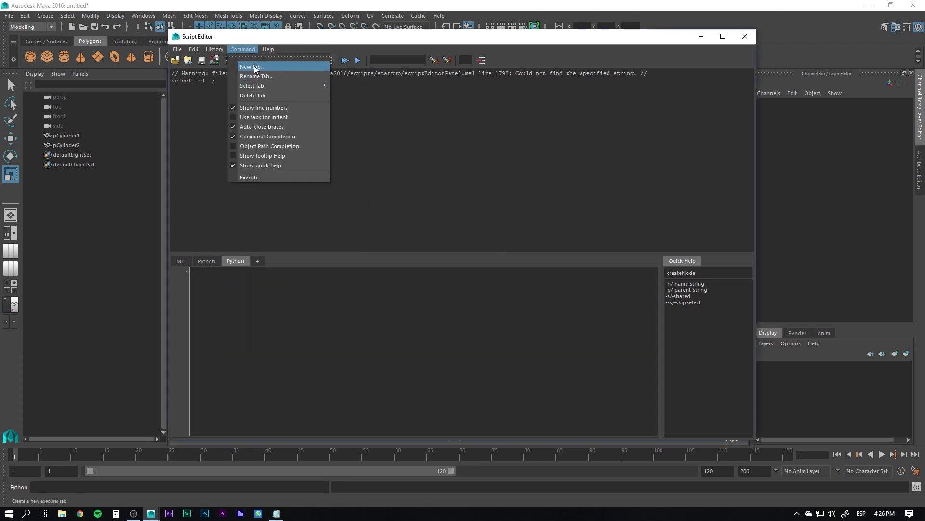
{"action": "left_click", "coordinate": [276, 275]}
{"action": "type", "text": "im"}
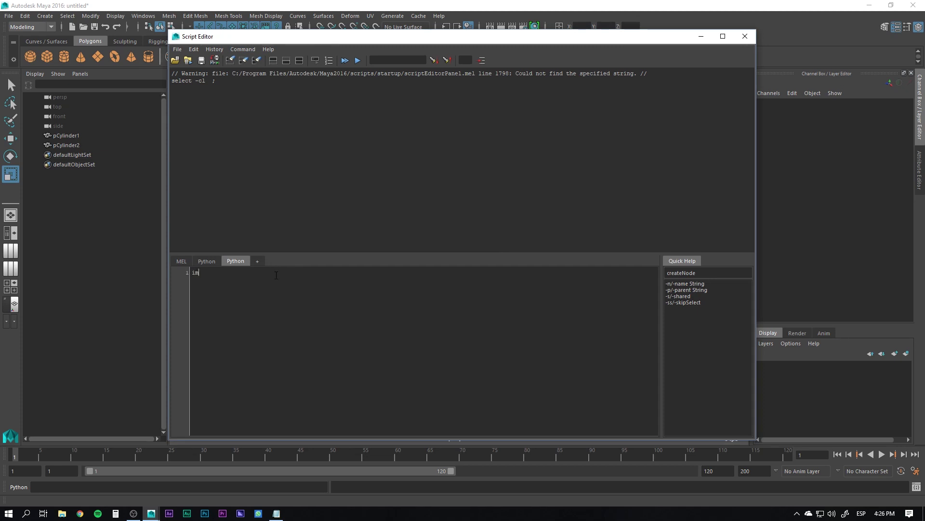
Step: Write 'import maya.cmds as cmds' and cmds.polyCylinder(), then duplicate the cylinder call onto lines 4 and 5
{"action": "type", "text": "port "}
{"action": "type", "text": "maya"}
{"action": "type", "text": ".cmds as c"}
{"action": "type", "text": "mds"}
{"action": "type", "text": "mds."}
{"action": "type", "text": "pol"}
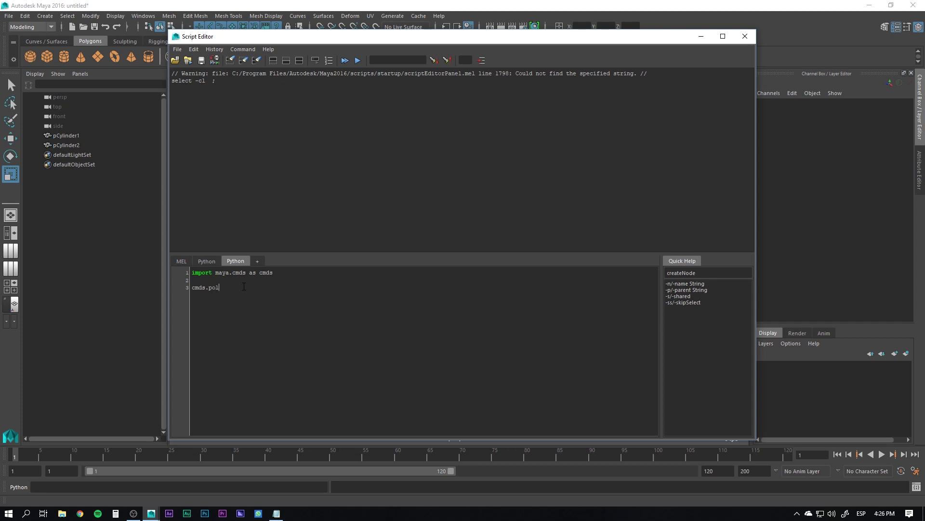
{"action": "type", "text": "yCylinder("}
{"action": "triple_click", "coordinate": [244, 286]}
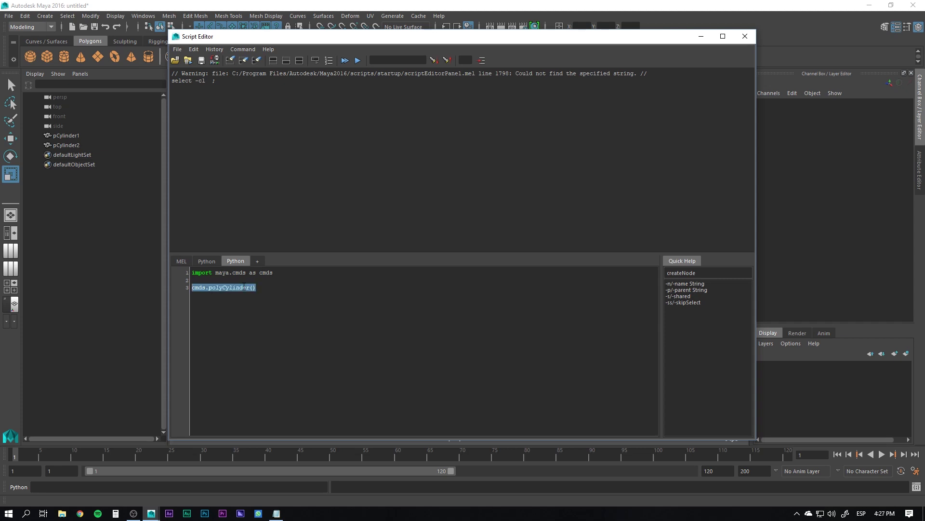
{"action": "key", "text": "ctrl+c"}
{"action": "key", "text": "End"}
{"action": "key", "text": "Return"}
{"action": "key", "text": "ctrl+v"}
{"action": "key", "text": "Return"}
{"action": "key", "text": "ctrl+v"}
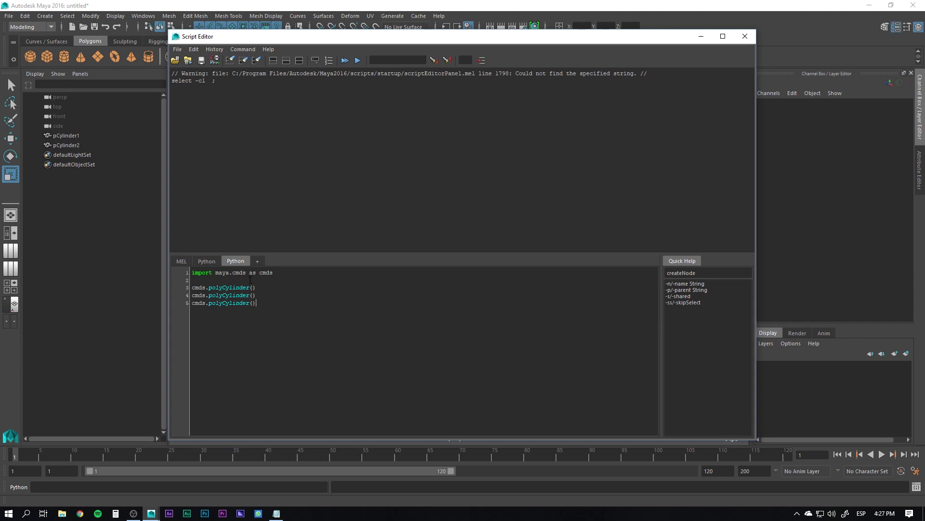
{"action": "left_click_drag", "start_coordinate": [337, 37], "coordinate": [645, 40]}
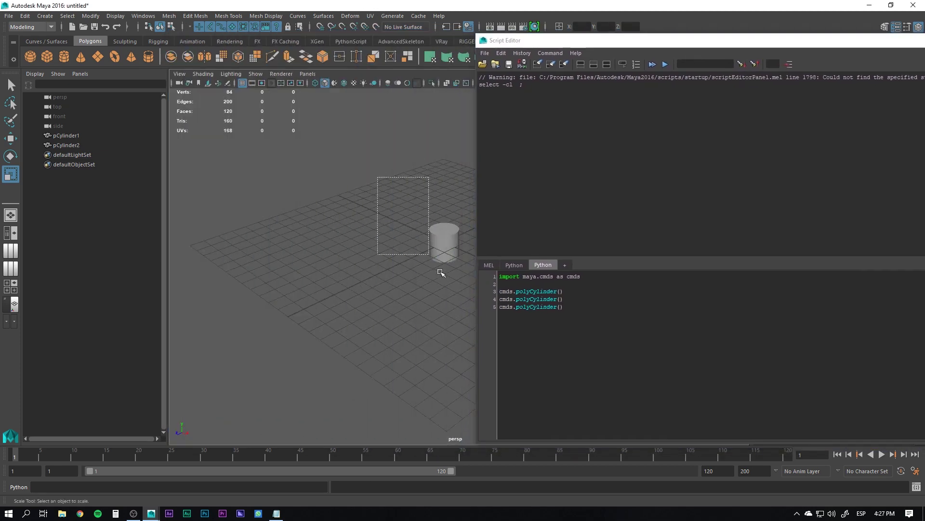
Step: Delete the two old cylinders, run the script with Ctrl+Enter, and restore the cleared code
{"action": "left_click_drag", "start_coordinate": [441, 273], "coordinate": [440, 270]}
{"action": "key", "text": "Delete"}
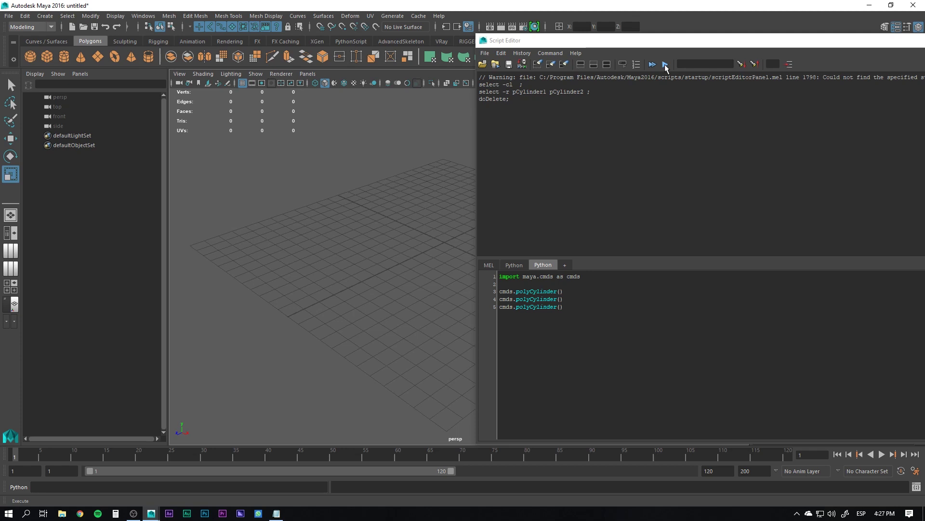
{"action": "left_click", "coordinate": [570, 311]}
{"action": "key", "text": "ctrl+Return"}
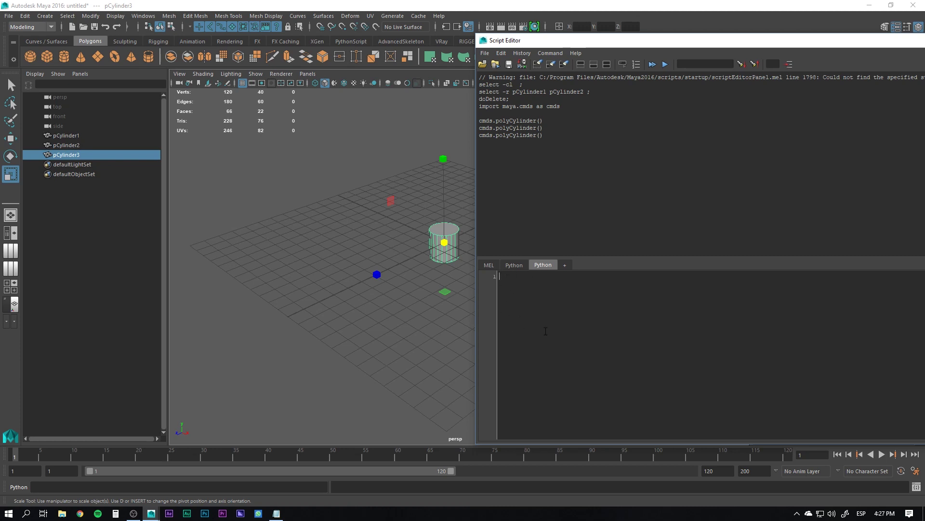
{"action": "key", "text": "ctrl+v"}
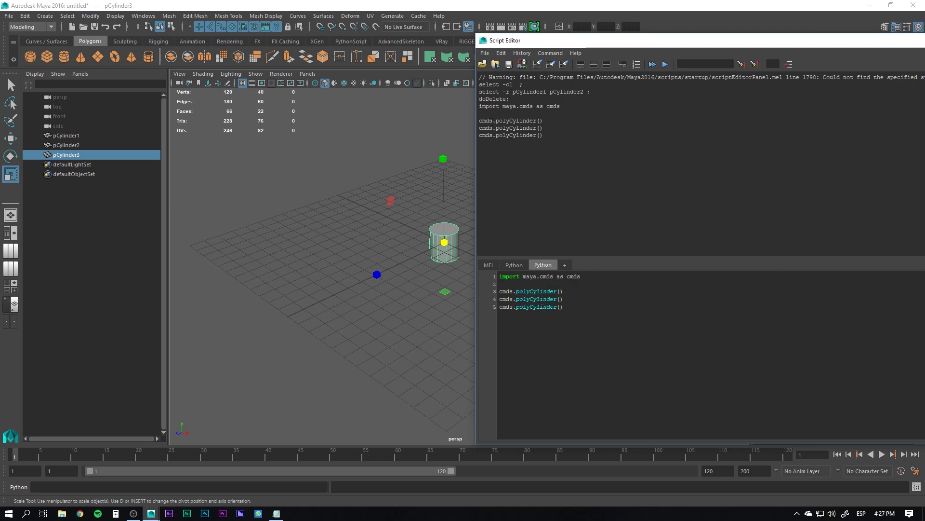
Step: Marquee-select the three new cylinders and delete them
{"action": "left_click_drag", "start_coordinate": [479, 106], "coordinate": [544, 135]}
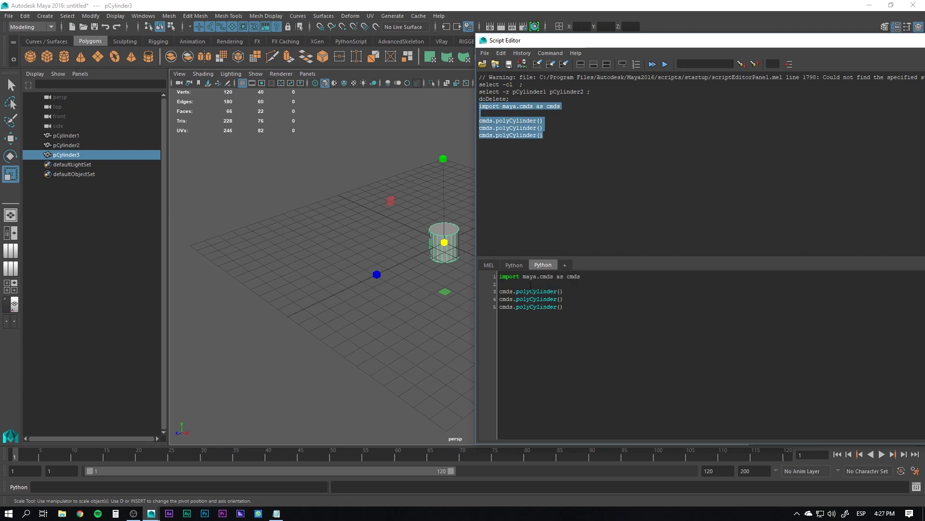
{"action": "left_click_drag", "start_coordinate": [359, 155], "coordinate": [446, 287]}
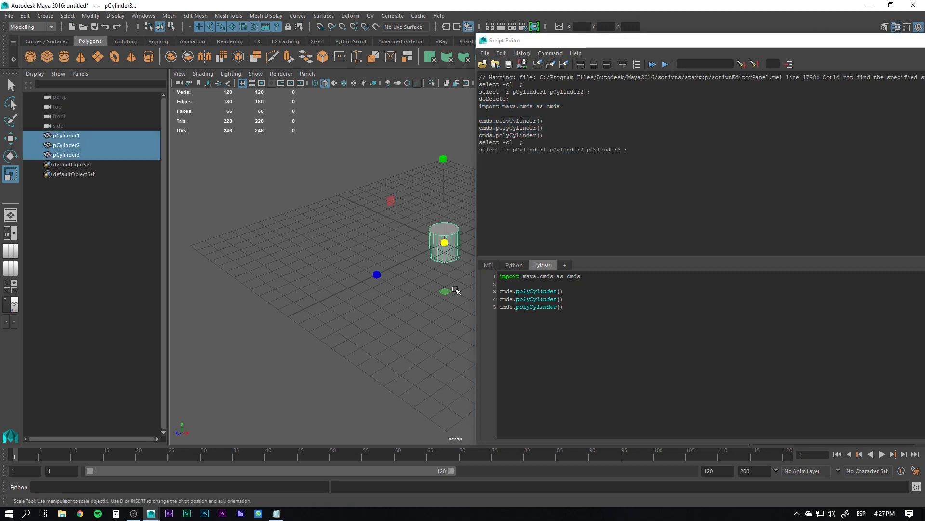
{"action": "key", "text": "Delete"}
{"action": "left_click_drag", "start_coordinate": [624, 41], "coordinate": [348, 43]}
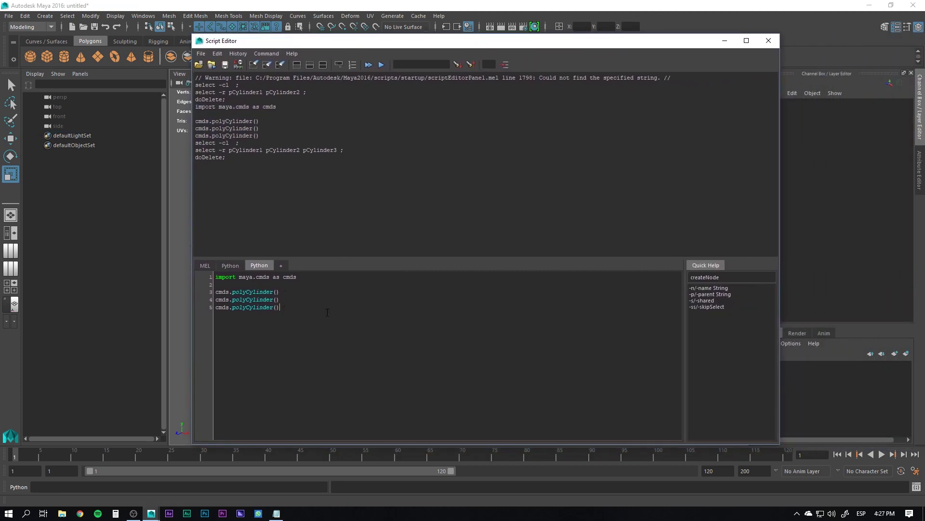
Step: Select all the script code and run it with Ctrl+Enter to create three cylinders
{"action": "key", "text": "ctrl+a"}
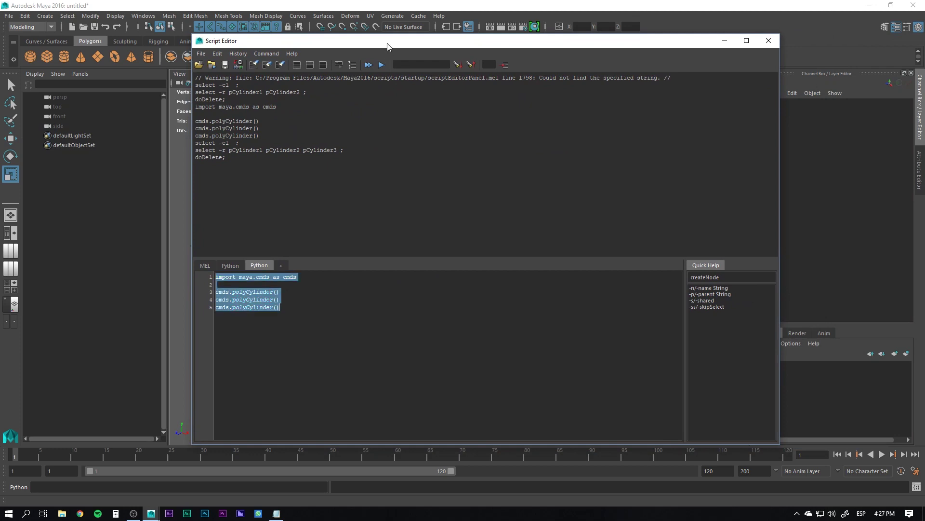
{"action": "left_click_drag", "start_coordinate": [387, 42], "coordinate": [419, 41]}
{"action": "key", "text": "ctrl+Return"}
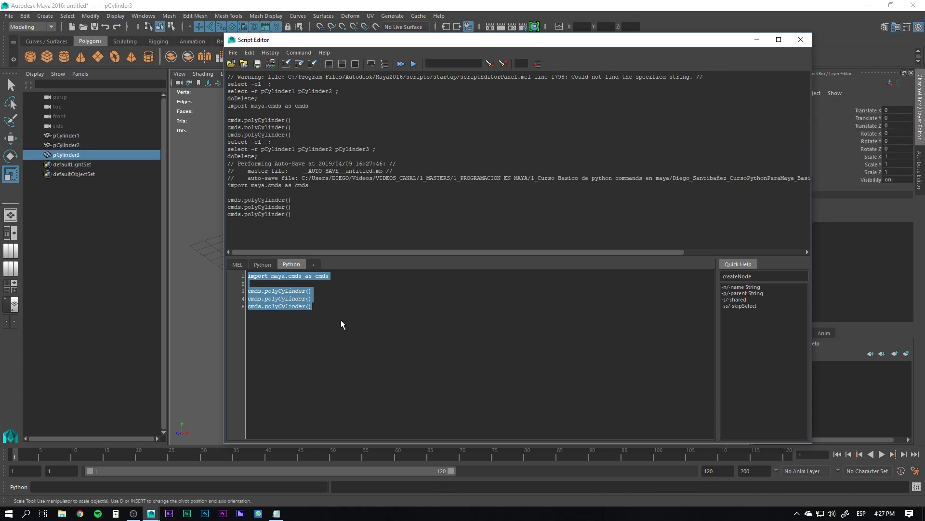
{"action": "left_click_drag", "start_coordinate": [369, 41], "coordinate": [637, 38]}
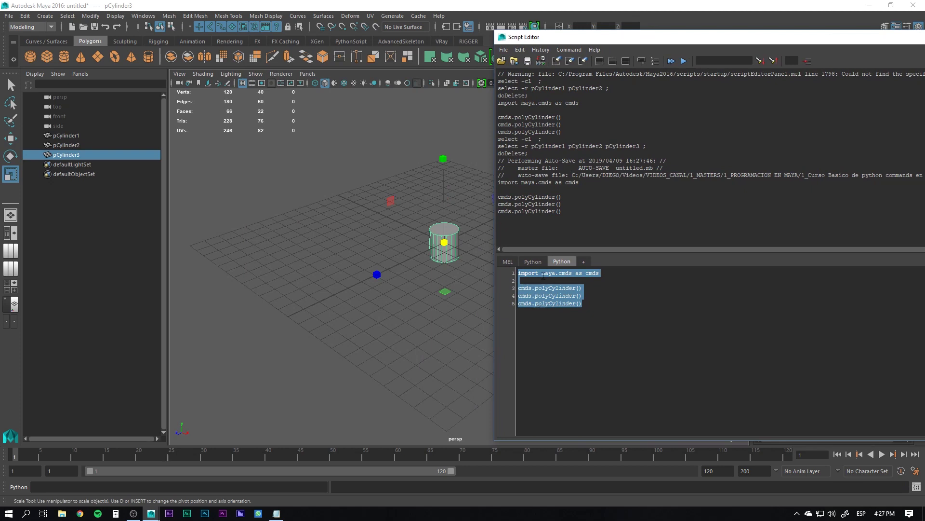
Step: Delete pCylinder1–3 after selecting them in the Outliner
{"action": "left_click", "coordinate": [578, 314]}
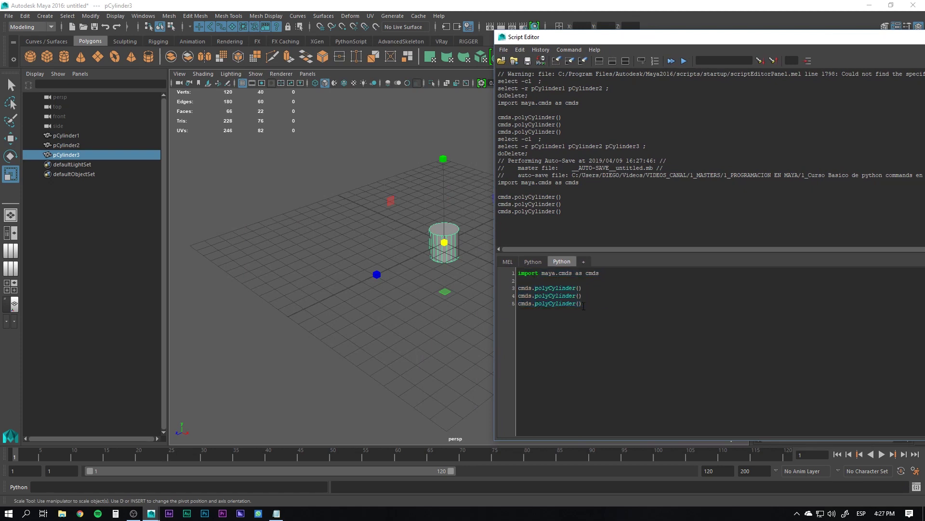
{"action": "left_click", "coordinate": [73, 136]}
{"action": "left_click", "coordinate": [78, 157], "text": "shift"}
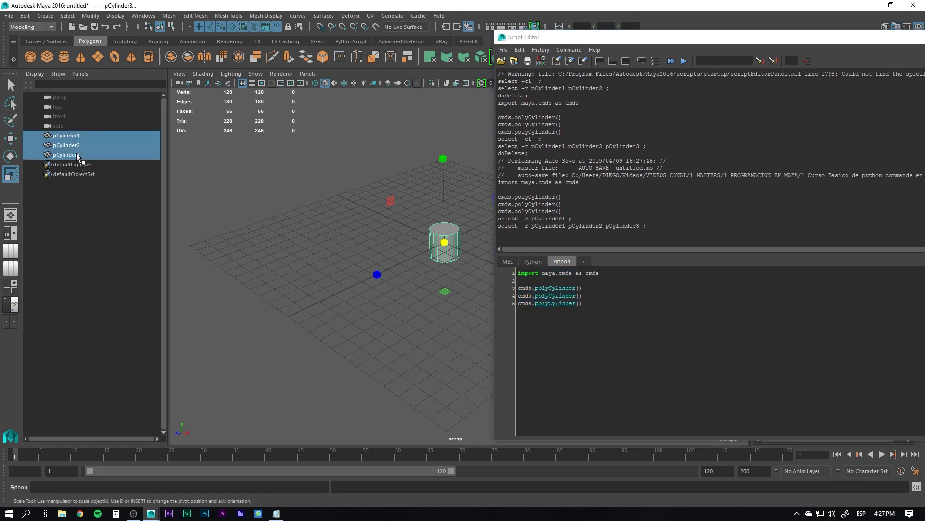
{"action": "key", "text": "Delete"}
{"action": "left_click_drag", "start_coordinate": [597, 38], "coordinate": [326, 36]}
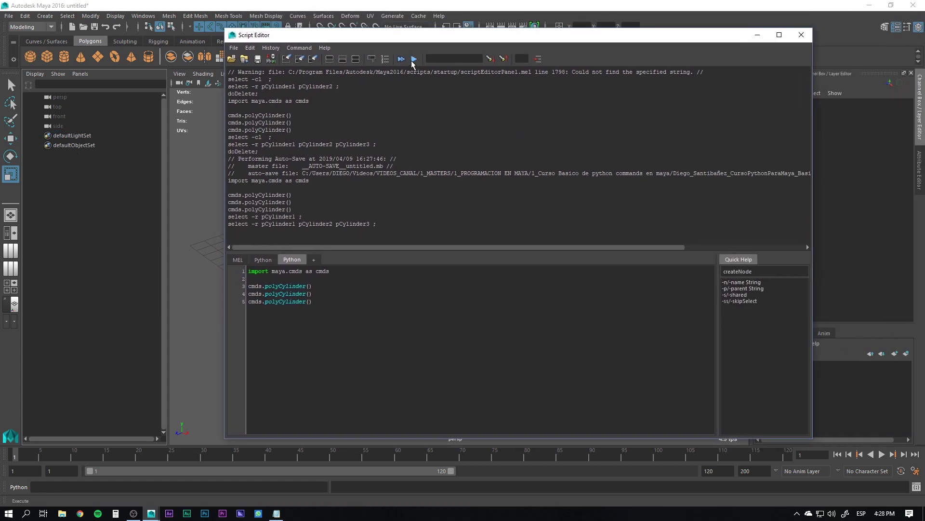
{"action": "left_click_drag", "start_coordinate": [410, 35], "coordinate": [468, 38]}
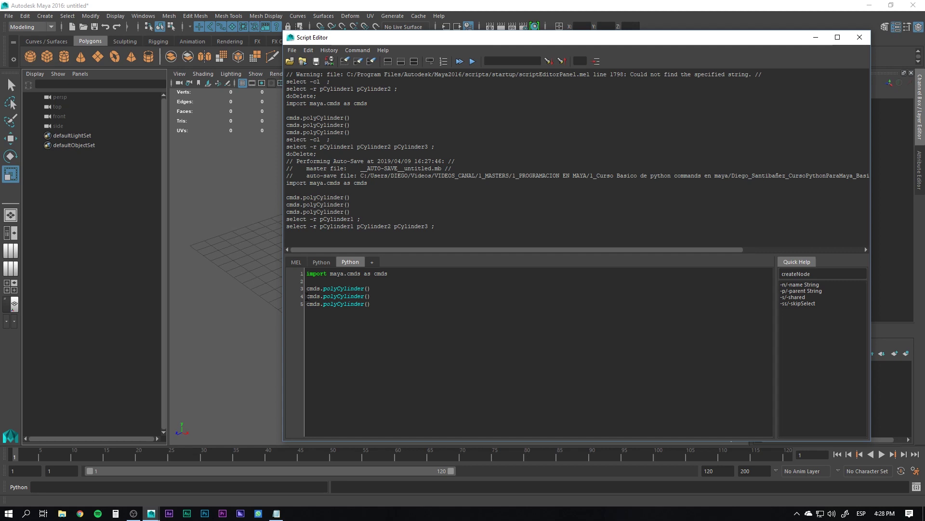
Step: Highlight line 4's cmds.polyCylinder() call in the script
{"action": "left_click_drag", "start_coordinate": [307, 295], "coordinate": [370, 296]}
{"action": "left_click_drag", "start_coordinate": [307, 296], "coordinate": [369, 296]}
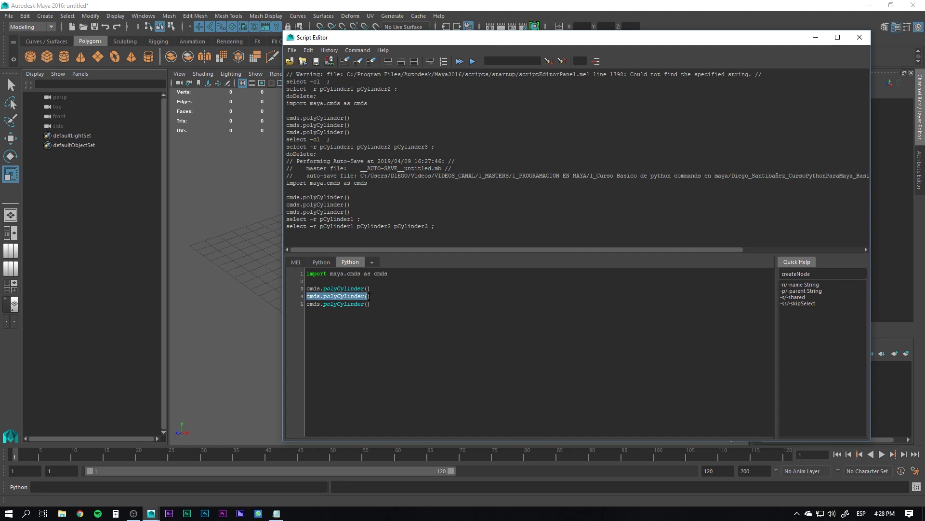
{"action": "left_click_drag", "start_coordinate": [457, 44], "coordinate": [611, 44]}
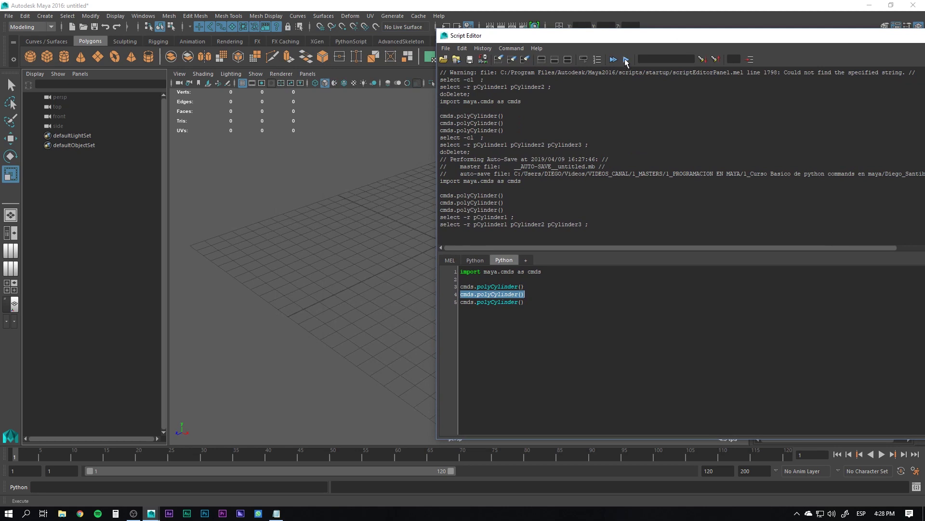
Step: Execute only the highlighted line 4 to create one cylinder, then delete it
{"action": "left_click", "coordinate": [627, 60]}
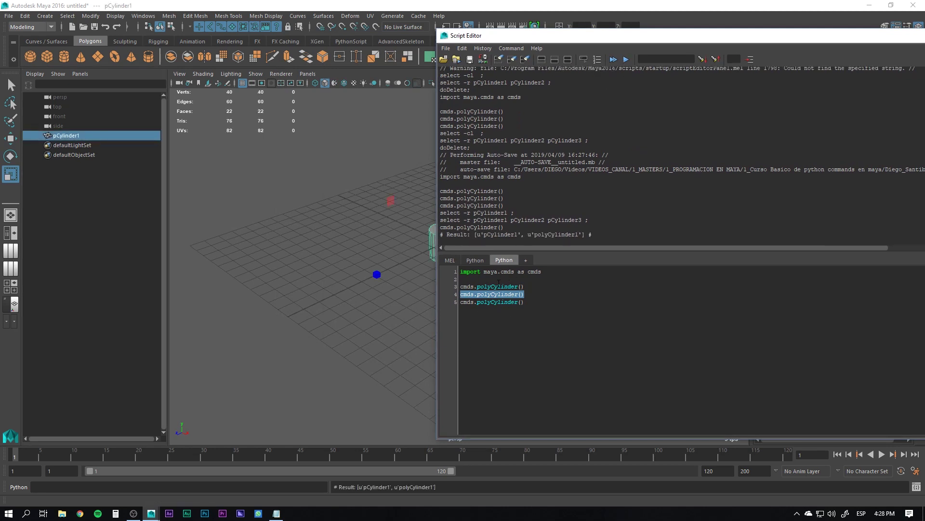
{"action": "left_click_drag", "start_coordinate": [572, 41], "coordinate": [629, 38]}
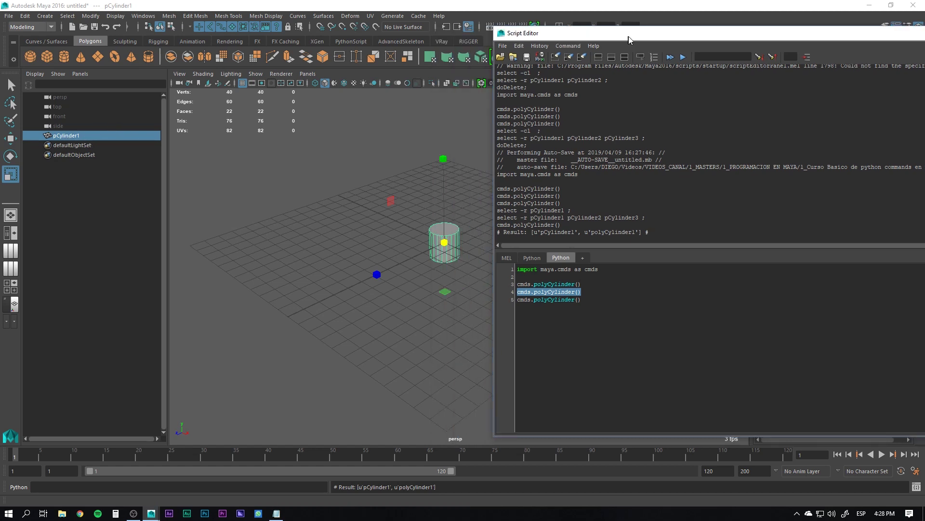
{"action": "left_click", "coordinate": [362, 150]}
{"action": "left_click", "coordinate": [445, 248]}
{"action": "key", "text": "Delete"}
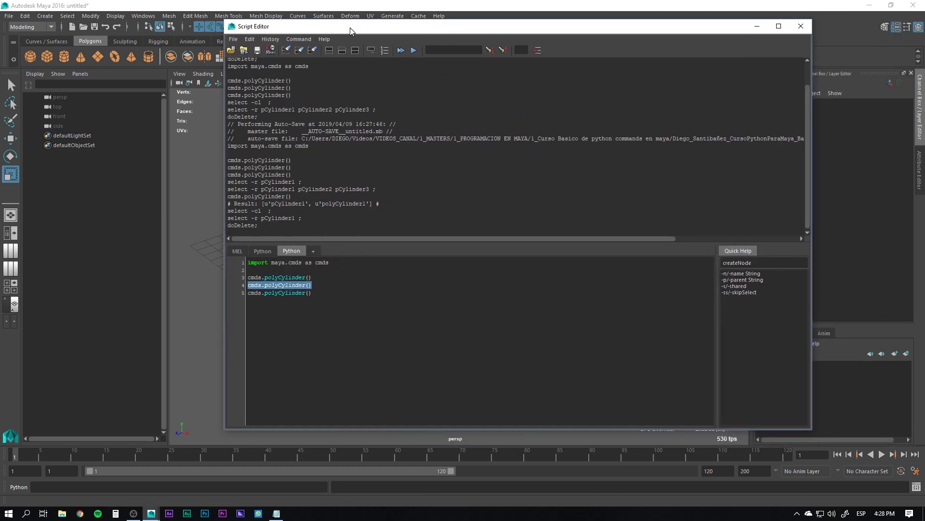
{"action": "left_click_drag", "start_coordinate": [613, 38], "coordinate": [297, 42]}
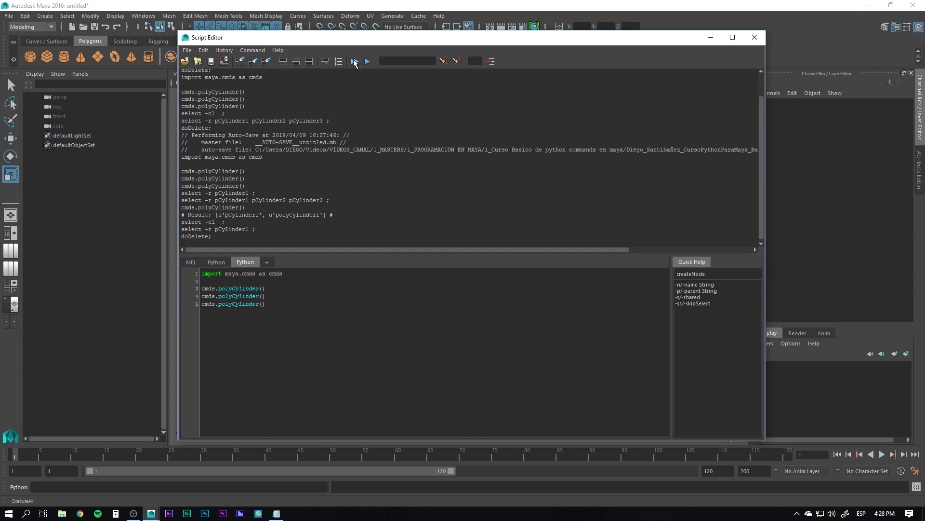
Step: Execute the whole script to create three cylinders, then marquee-select and delete them
{"action": "left_click", "coordinate": [354, 63]}
{"action": "left_click_drag", "start_coordinate": [354, 37], "coordinate": [624, 41]}
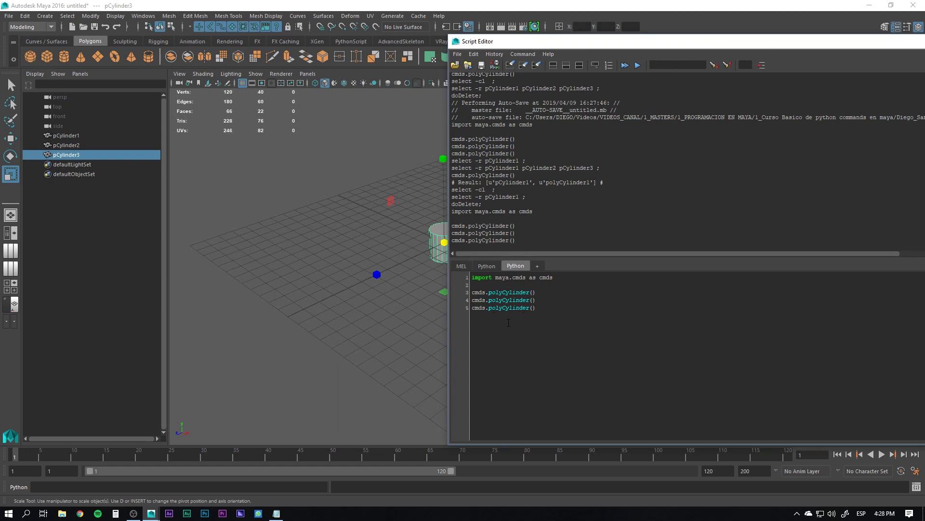
{"action": "left_click_drag", "start_coordinate": [530, 41], "coordinate": [573, 41]}
{"action": "left_click_drag", "start_coordinate": [407, 155], "coordinate": [461, 294]}
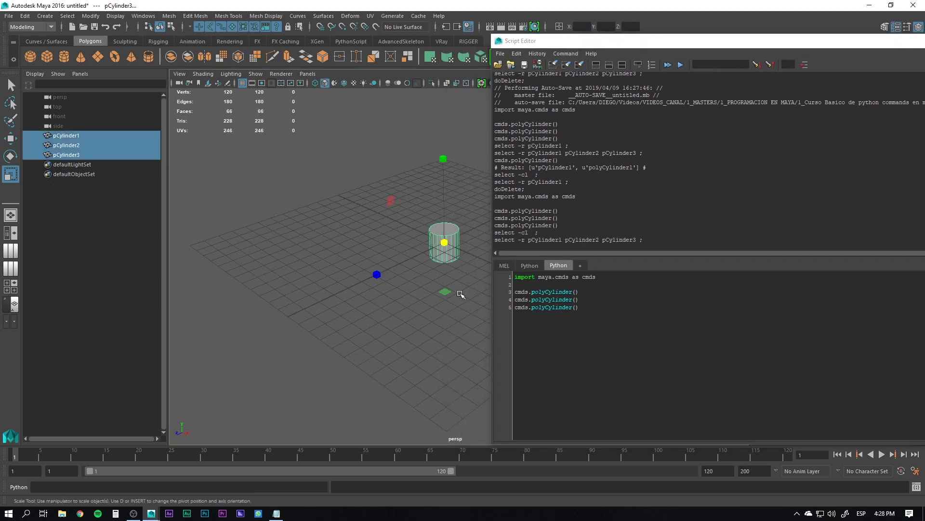
{"action": "key", "text": "Delete"}
{"action": "left_click_drag", "start_coordinate": [597, 42], "coordinate": [248, 42]}
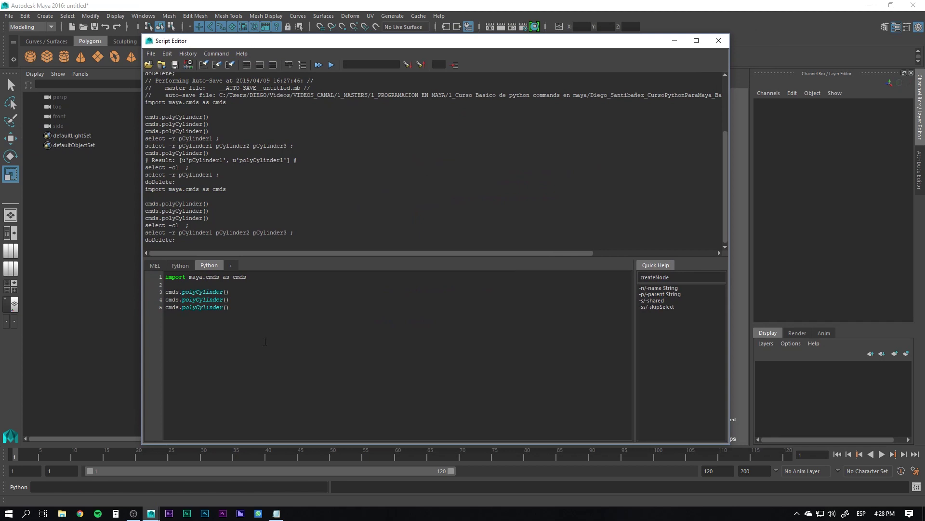